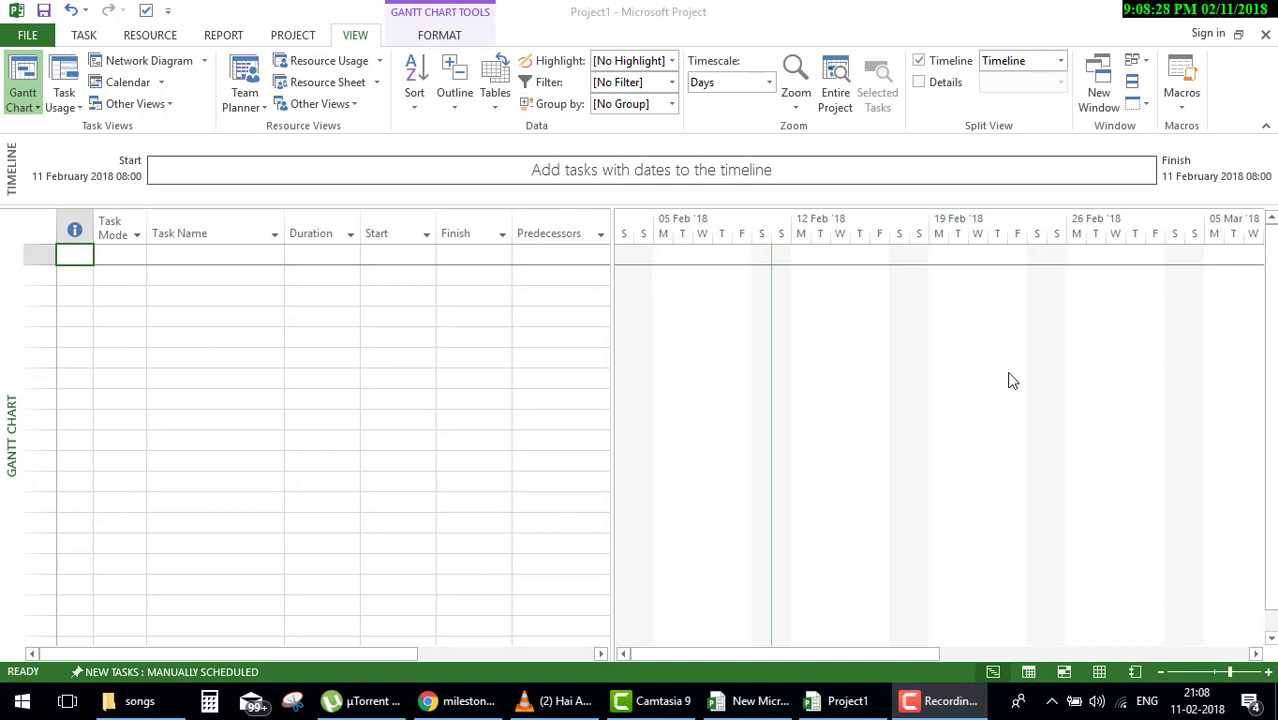
# Step: Preview milestone clipart images in Google Images, ending on the red-topped roadside markers
pyautogui.hotkey('alt', 'Tab')
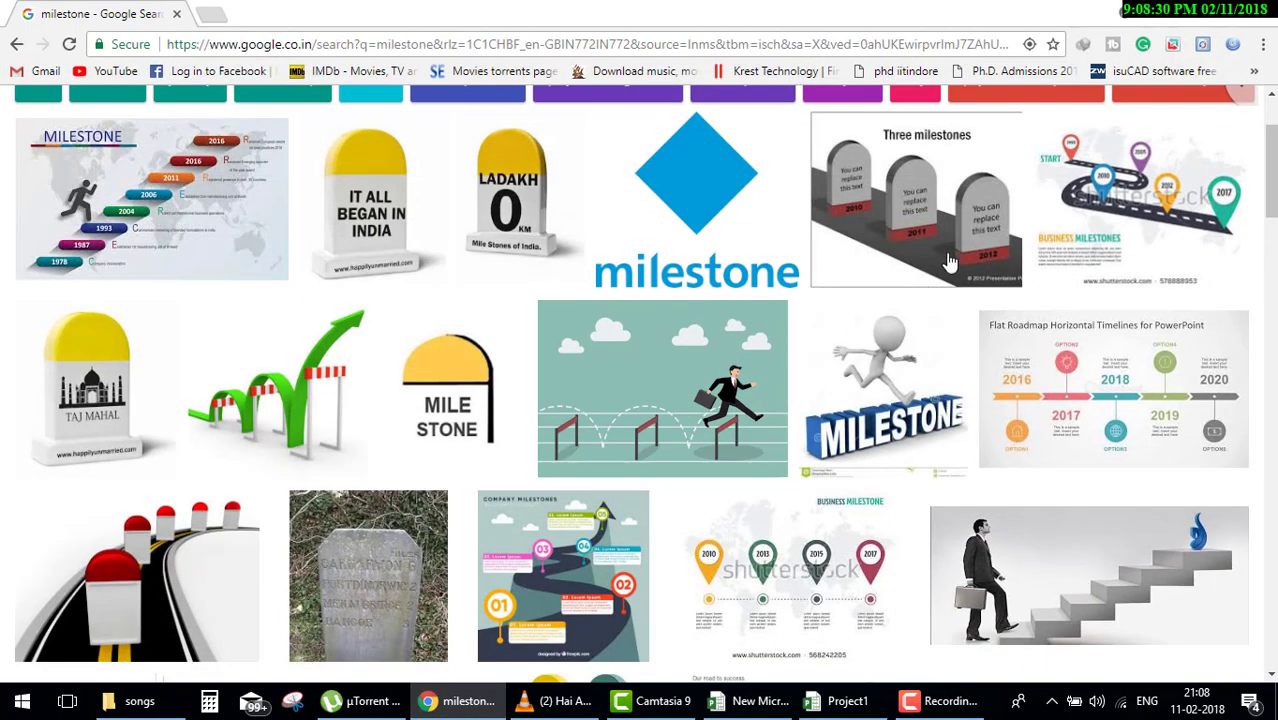
pyautogui.scroll(-2, 121, 460)
pyautogui.click(121, 460)
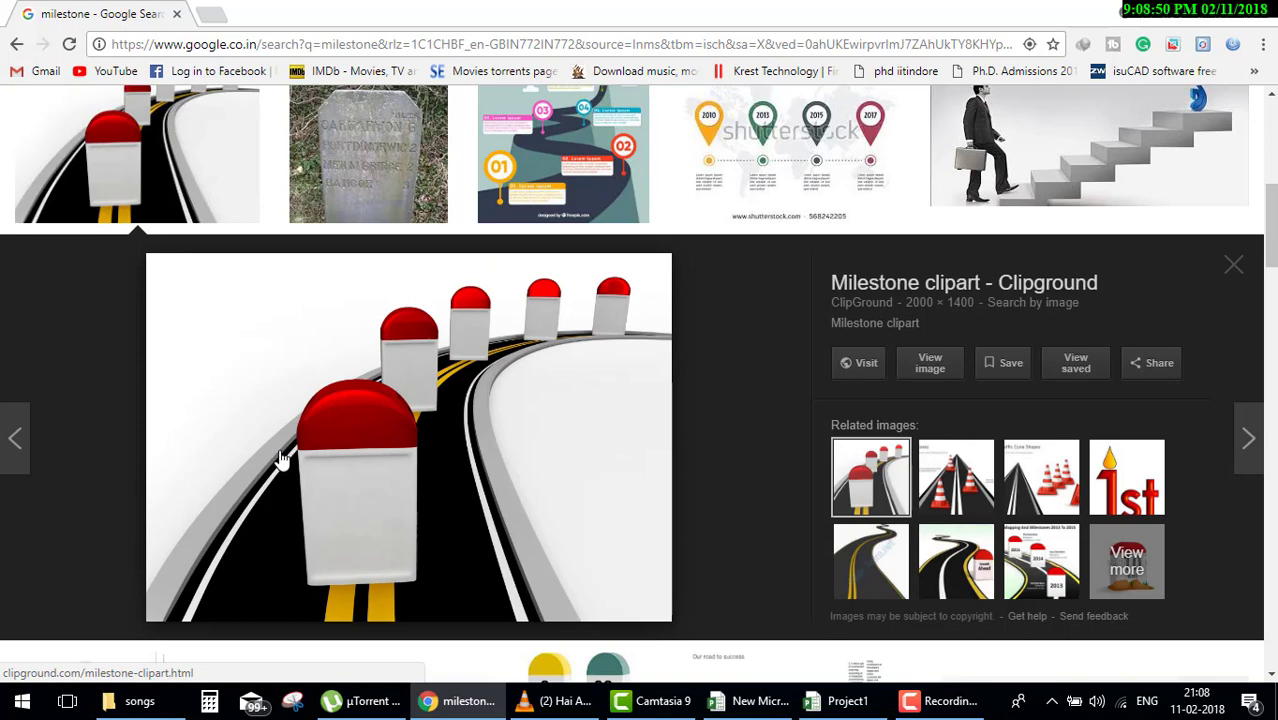
pyautogui.scroll(2, 334, 345)
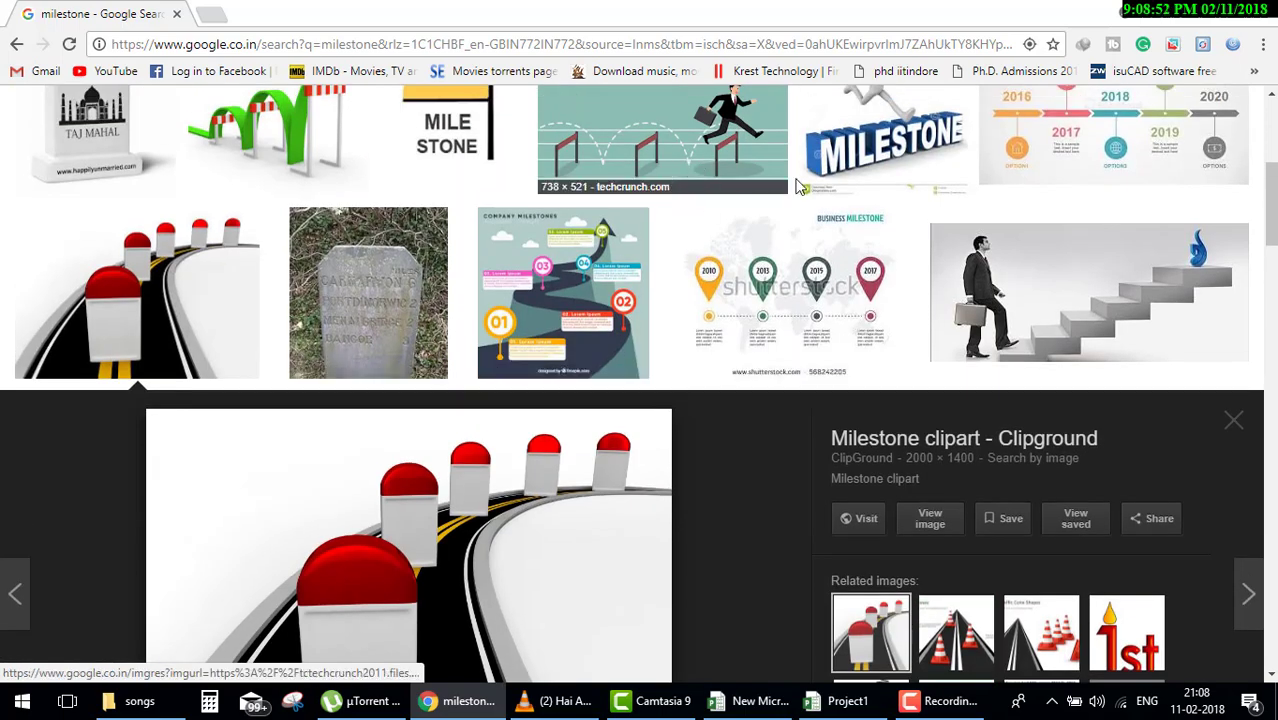
pyautogui.scroll(1, 690, 175)
pyautogui.click(980, 137)
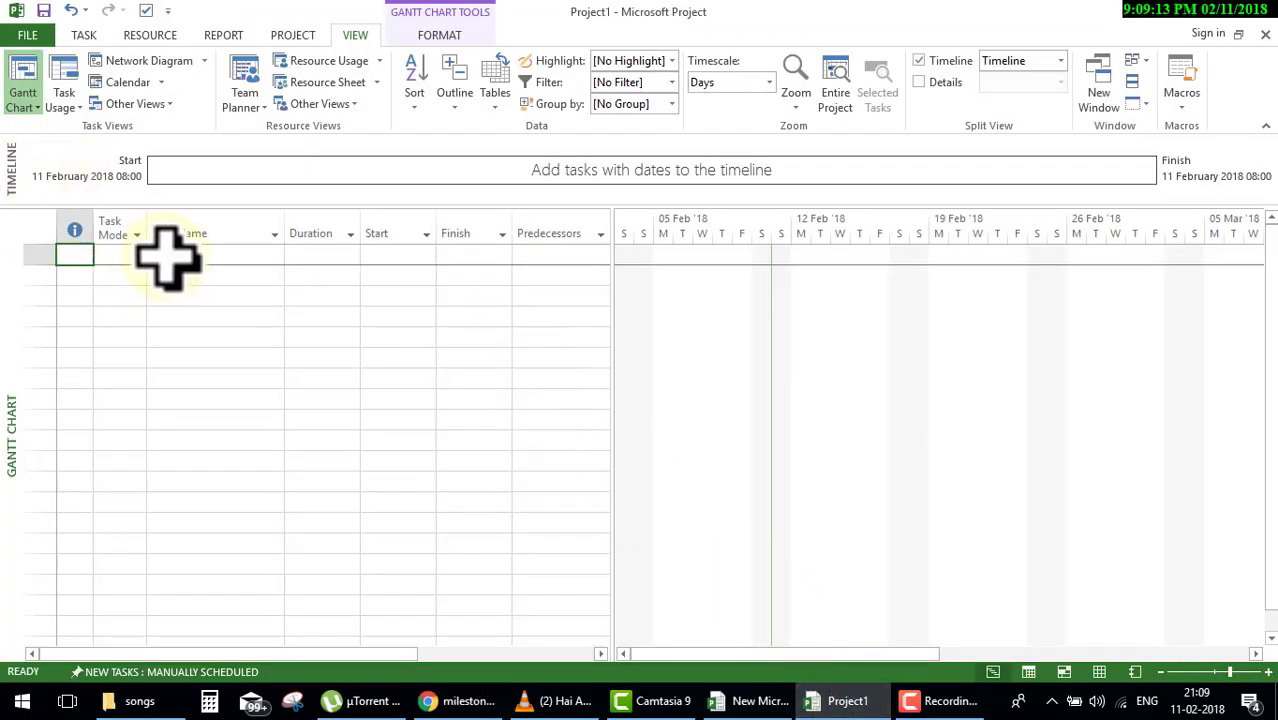
# Step: Return to Project's empty Gantt chart and select the first Task Name cell
pyautogui.click(212, 256)
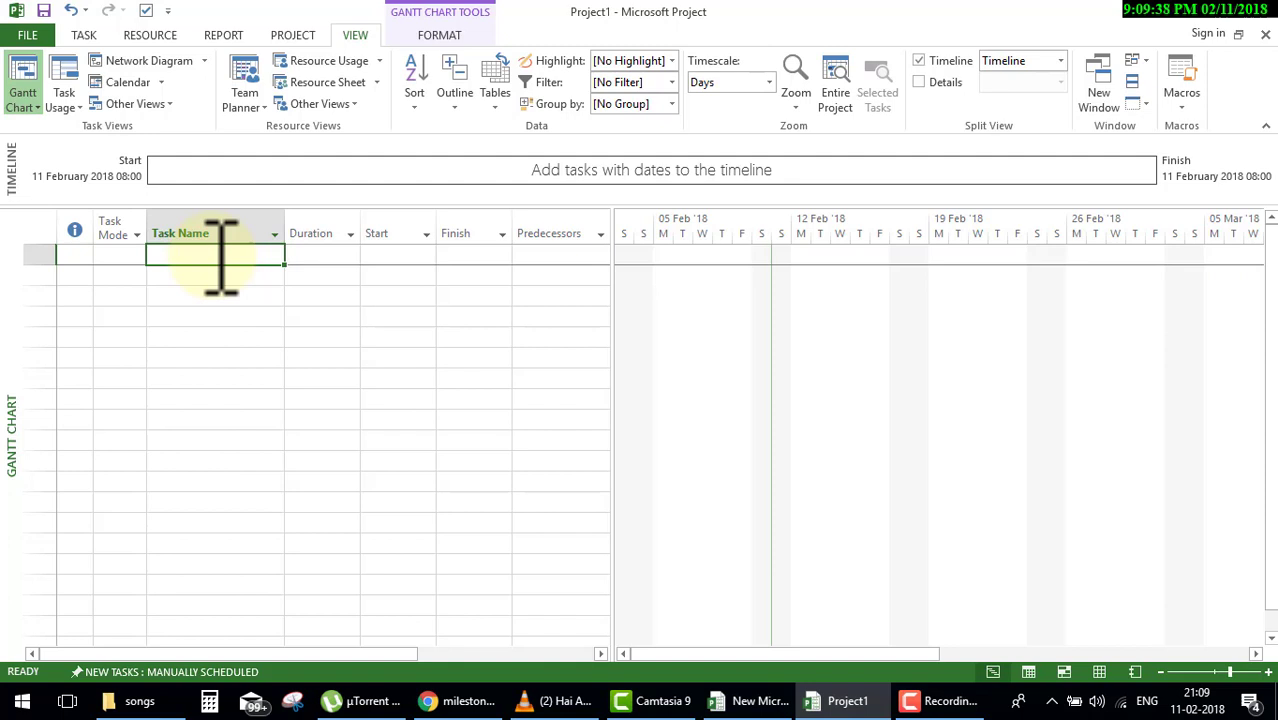
# Step: Enter tasks A and B and switch both to Auto Scheduled mode
pyautogui.write('A')
pyautogui.click(210, 272)
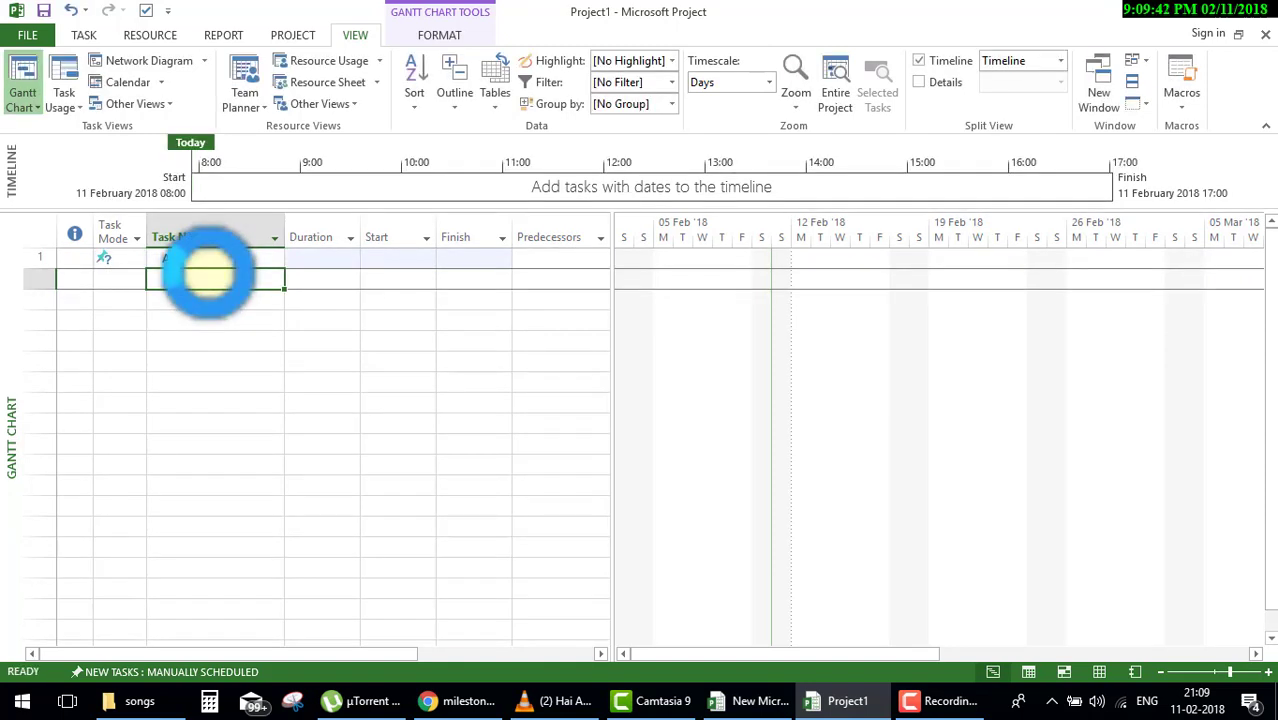
pyautogui.write('A')
pyautogui.click(207, 318)
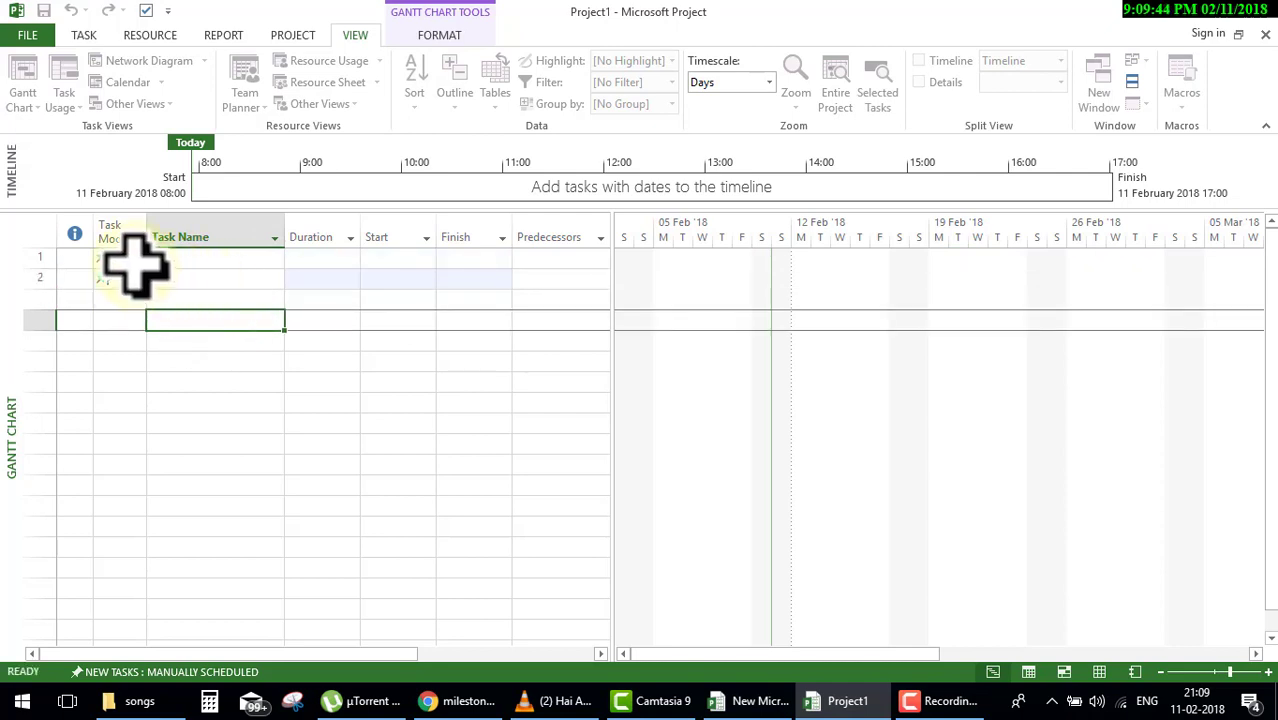
pyautogui.click(118, 258)
pyautogui.click(138, 258)
pyautogui.click(120, 288)
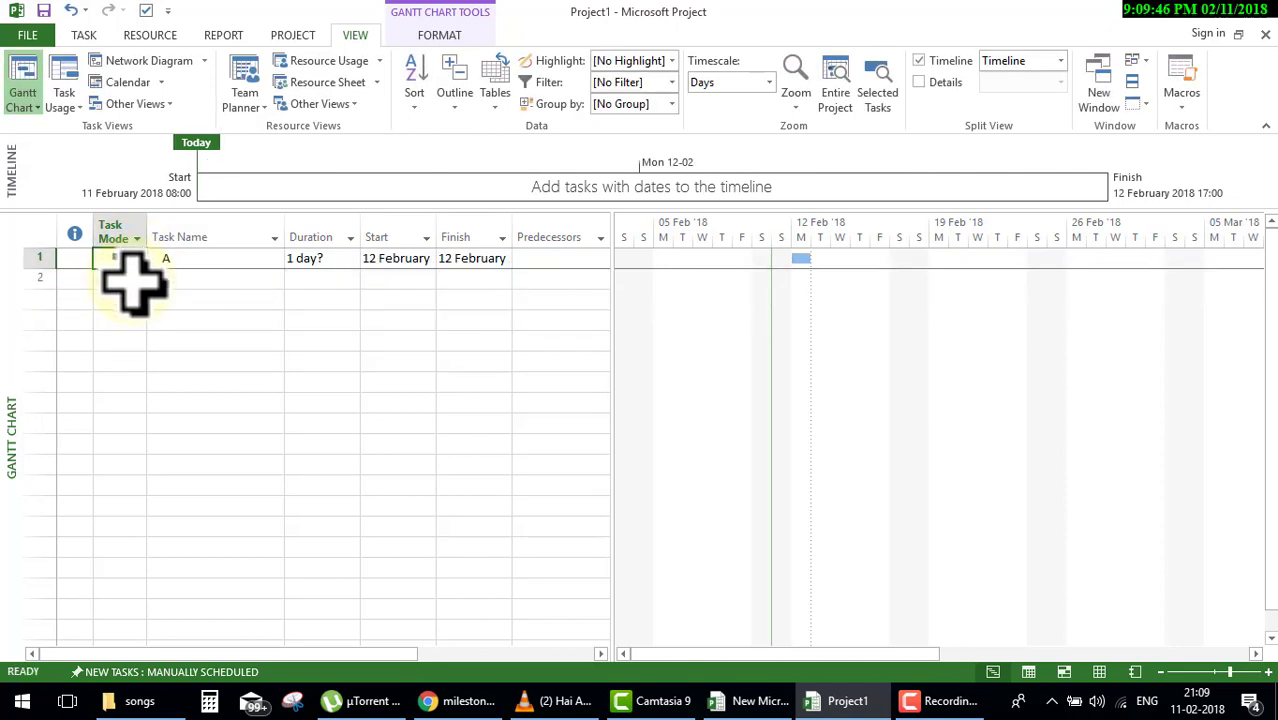
pyautogui.write('B')
pyautogui.click(118, 278)
pyautogui.click(138, 278)
pyautogui.click(130, 310)
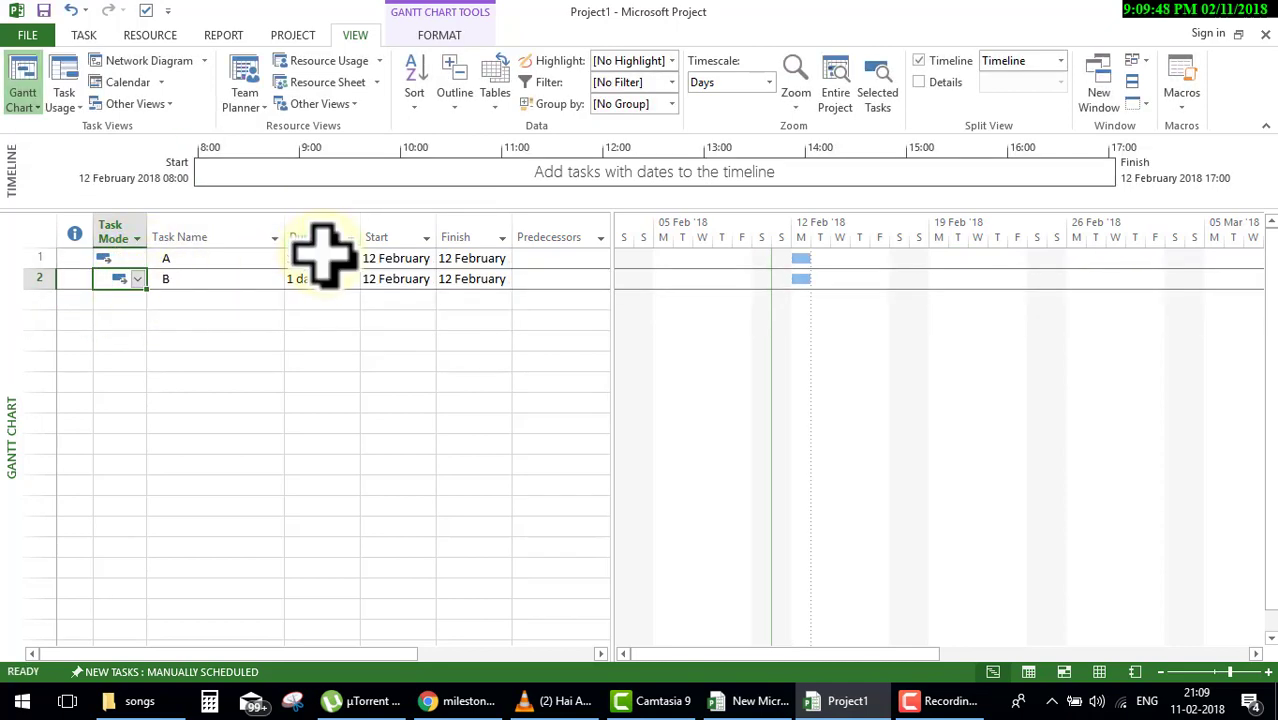
# Step: Give task A a 30-day duration and task B a 15-day duration
pyautogui.click(327, 258)
pyautogui.write('30')
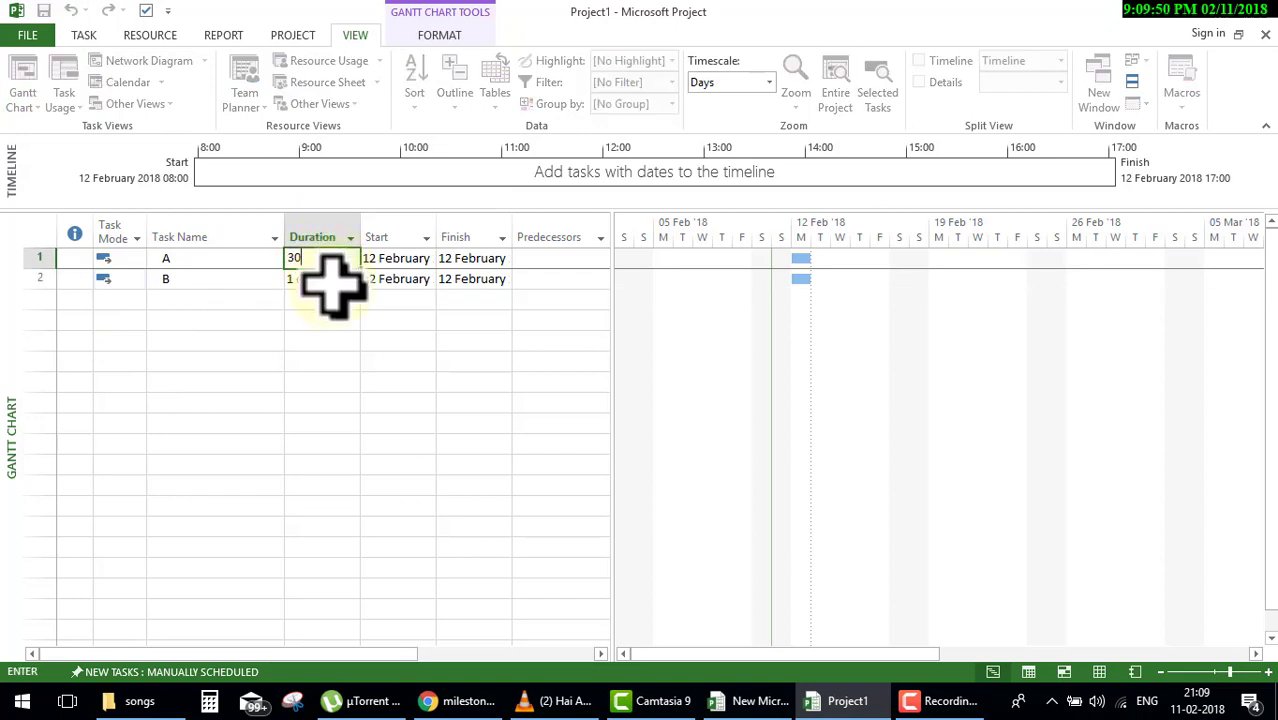
pyautogui.click(322, 280)
pyautogui.write('15')
pyautogui.press('Return')
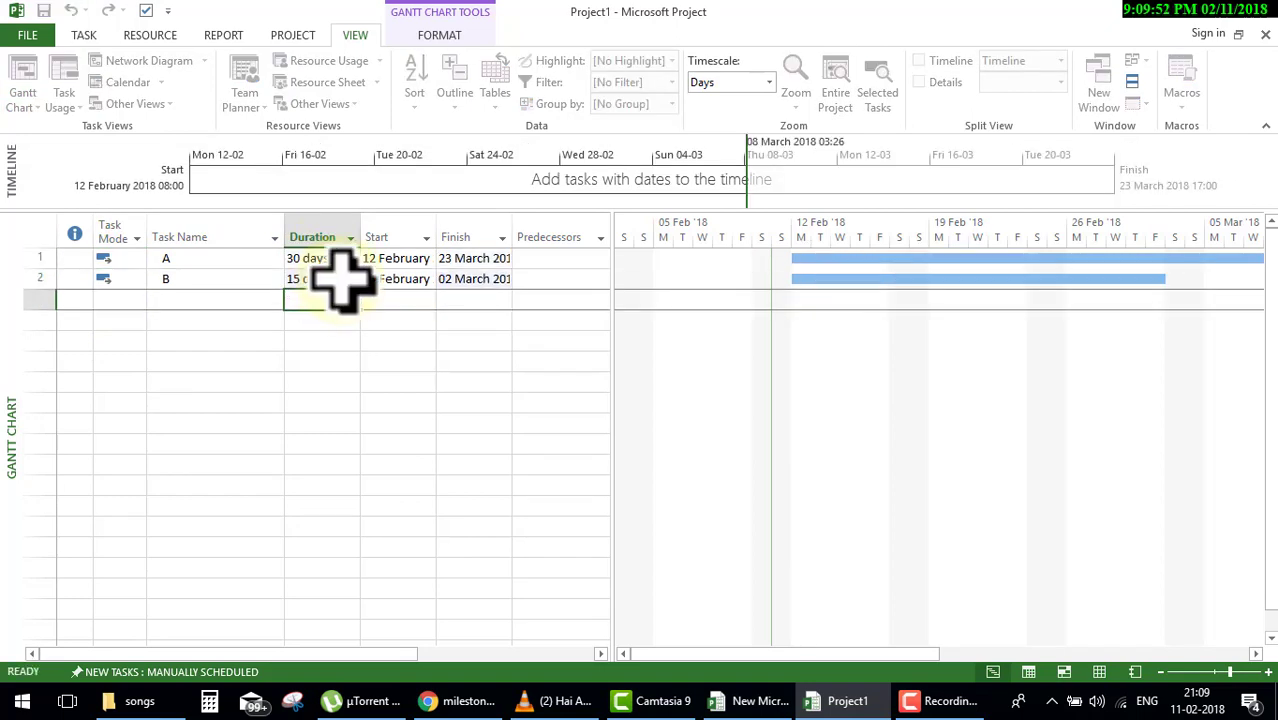
# Step: Try Sunday 11 February as the start of tasks A and B, keeping the next working day
pyautogui.click(390, 258)
pyautogui.click(426, 258)
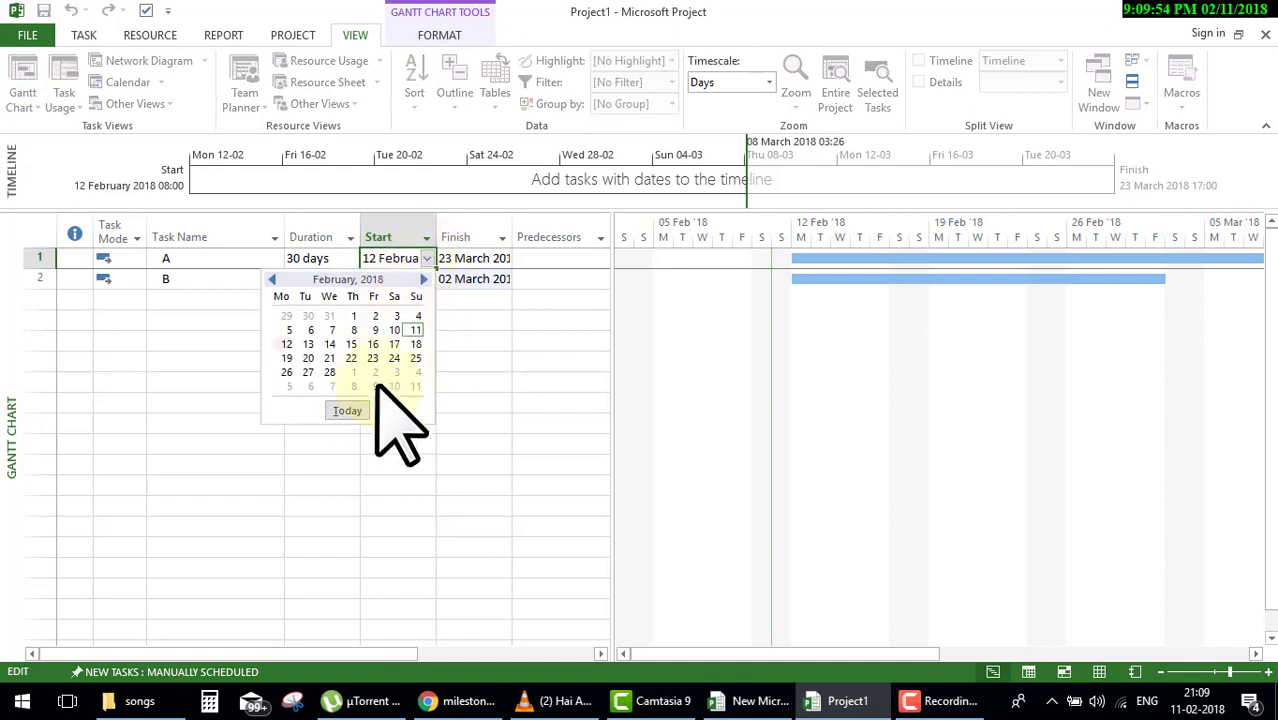
pyautogui.click(420, 320)
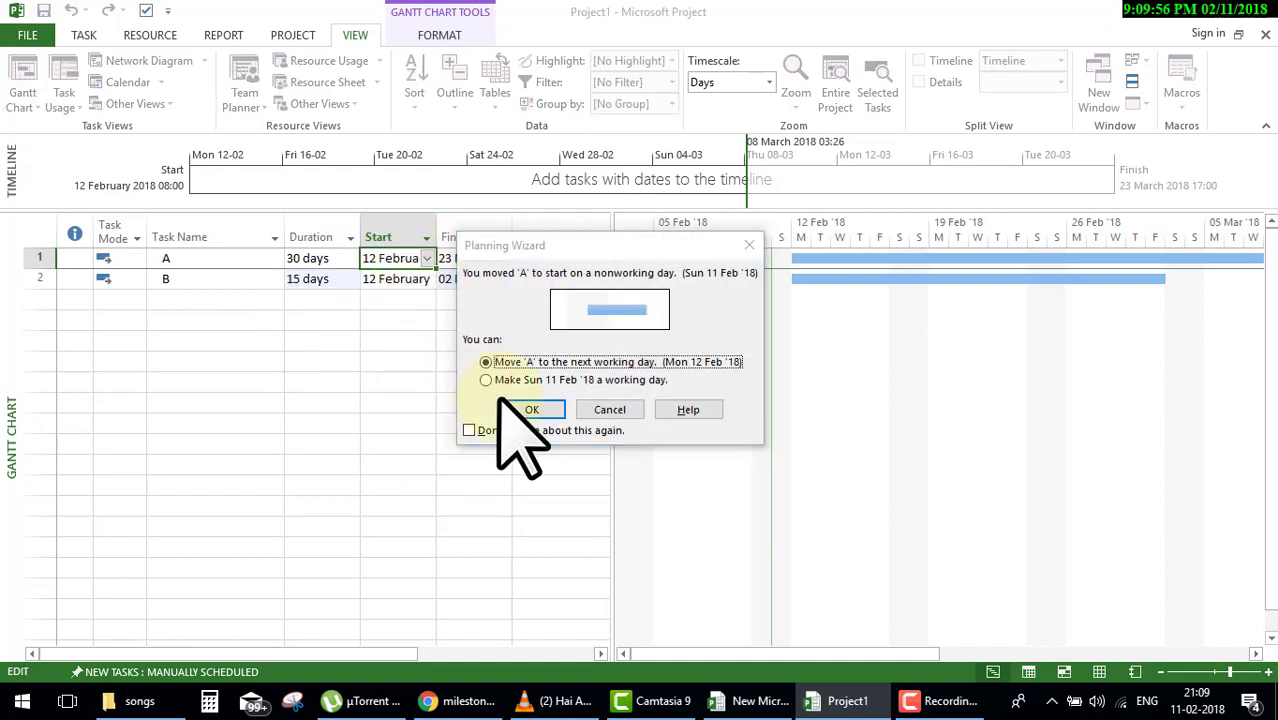
pyautogui.click(538, 410)
pyautogui.click(400, 279)
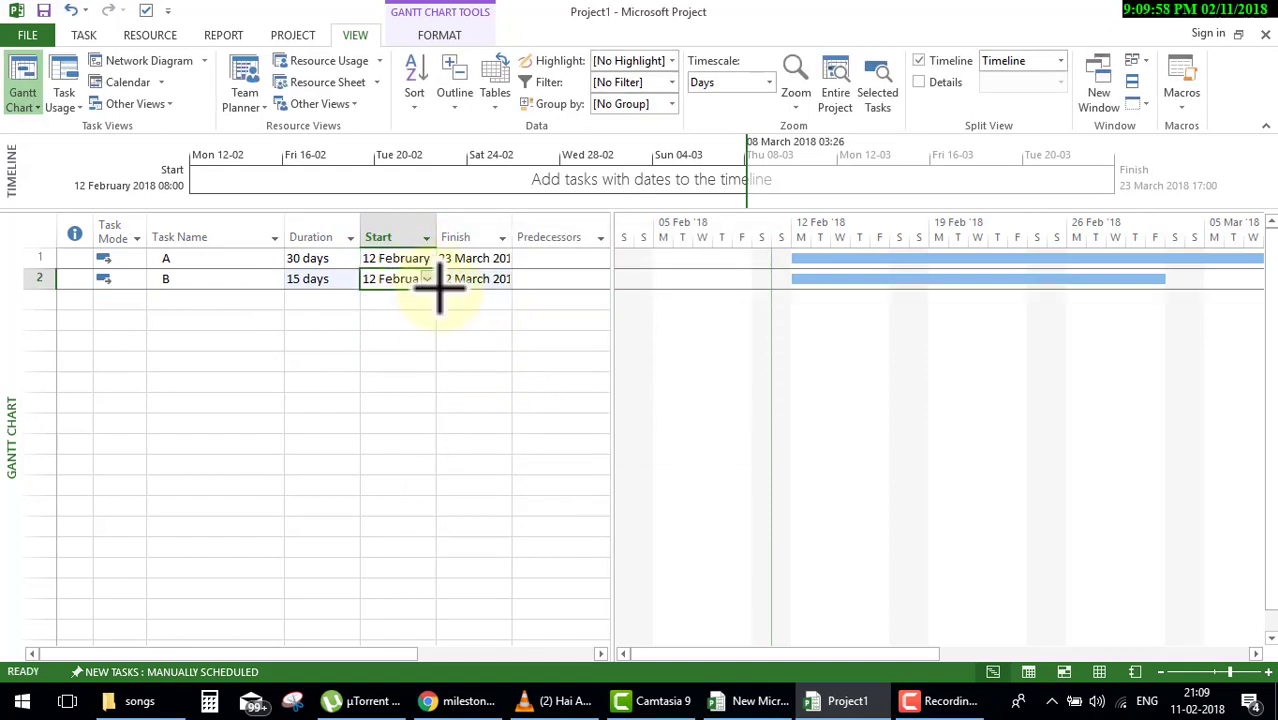
pyautogui.click(427, 279)
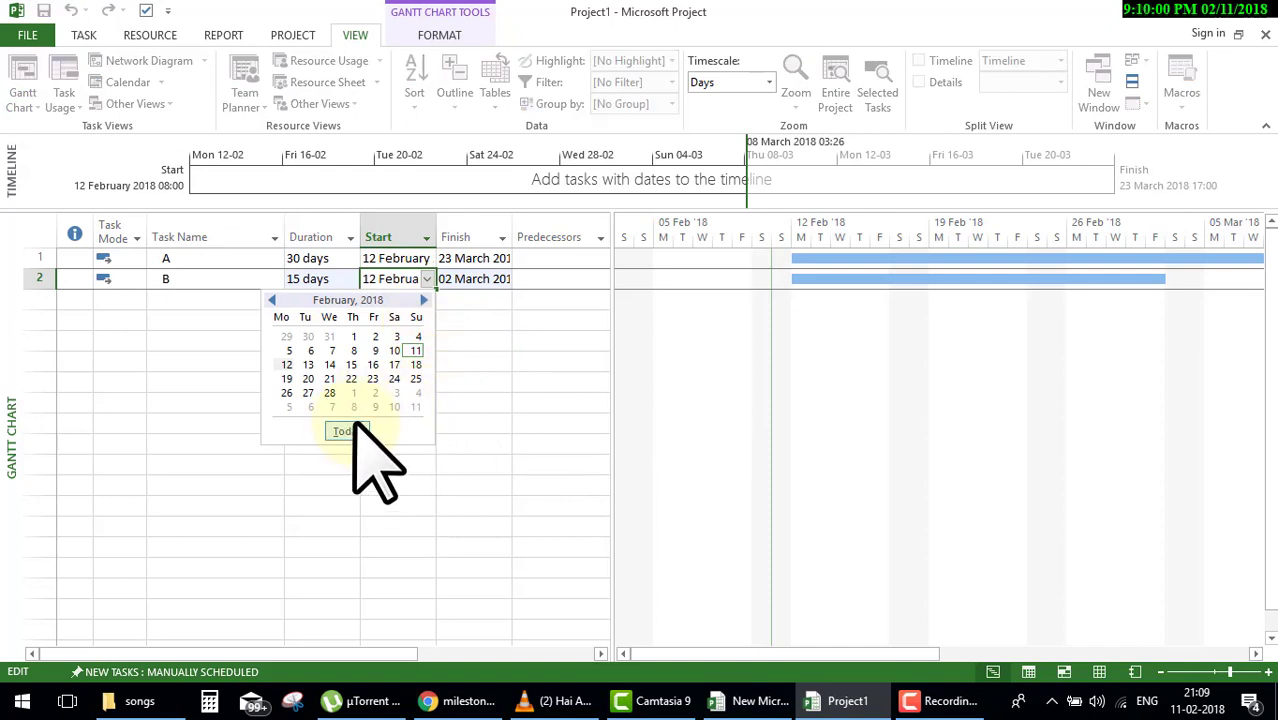
pyautogui.click(416, 351)
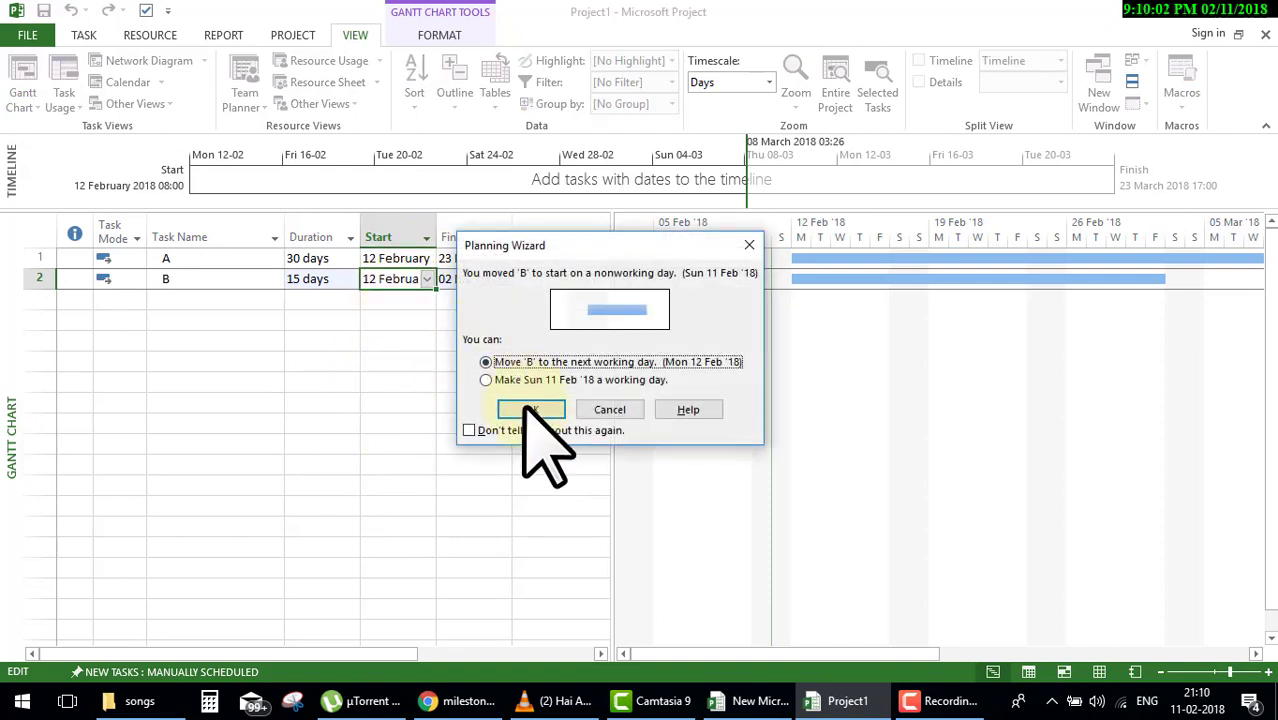
pyautogui.click(531, 409)
pyautogui.click(393, 340)
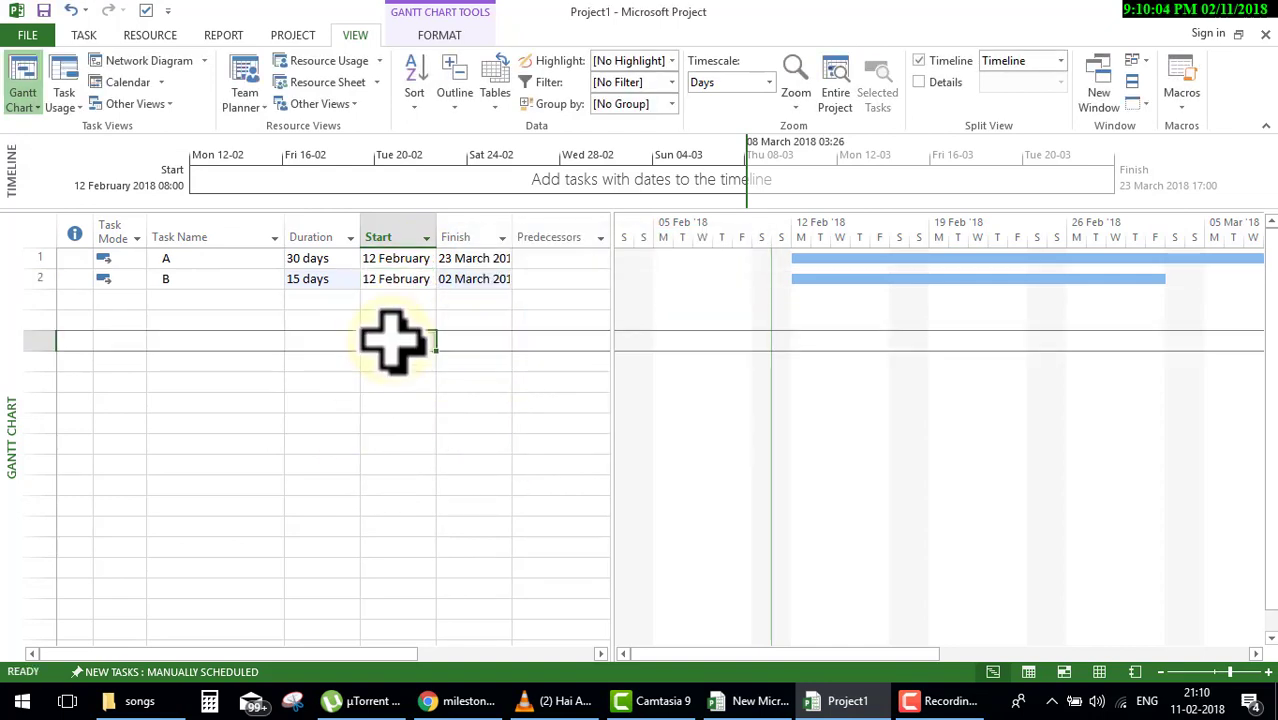
# Step: Retry 11 February for task A, then cancel the Planning Wizard so it keeps 12 February
pyautogui.click(421, 260)
pyautogui.click(424, 259)
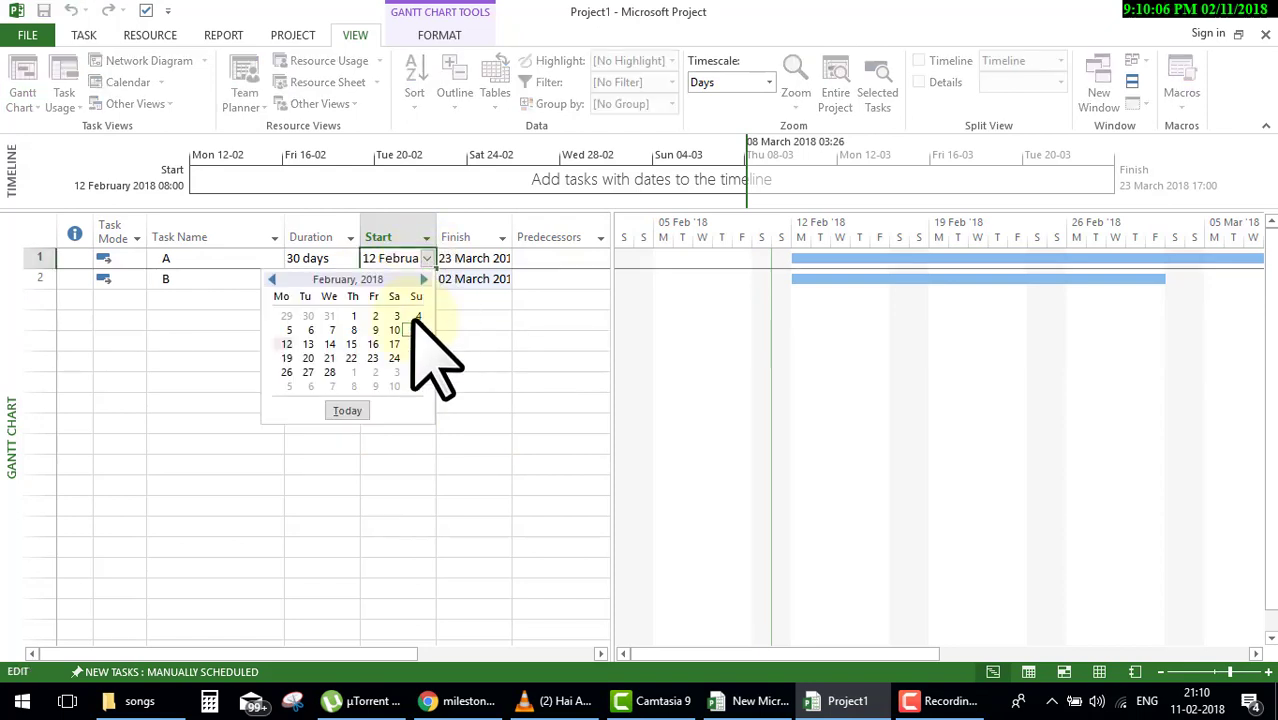
pyautogui.click(350, 412)
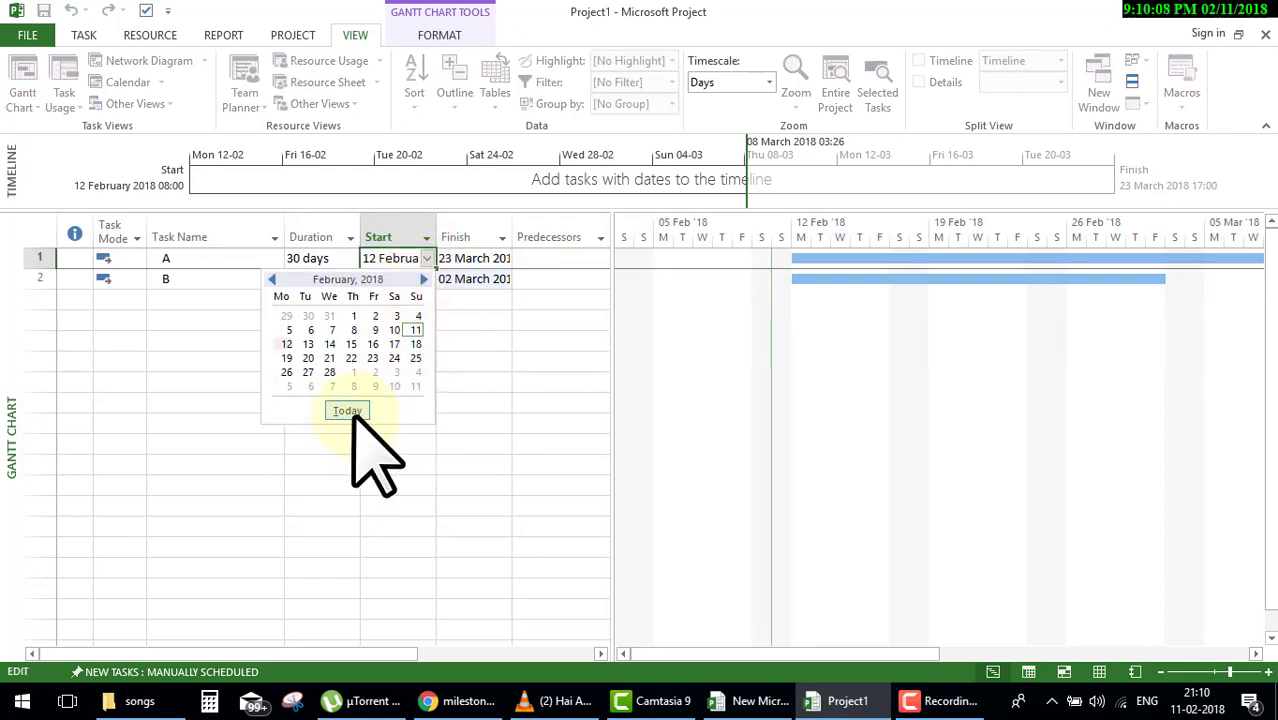
pyautogui.click(520, 405)
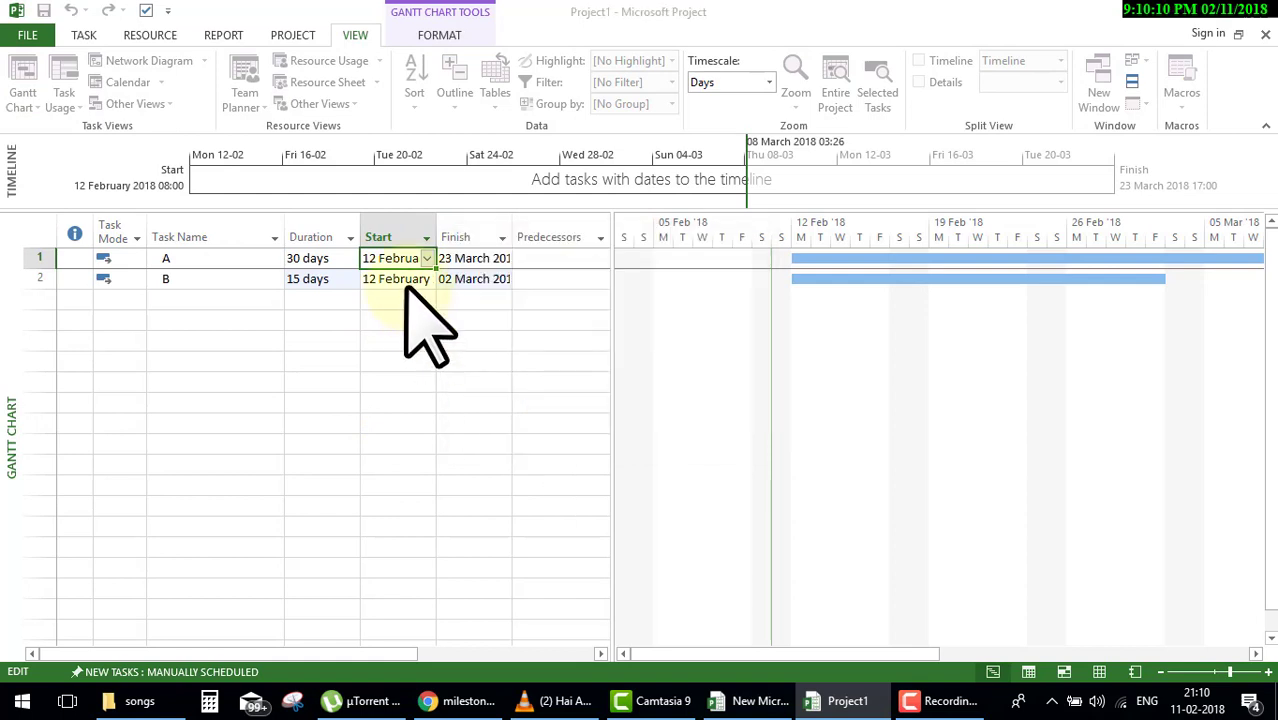
pyautogui.click(427, 259)
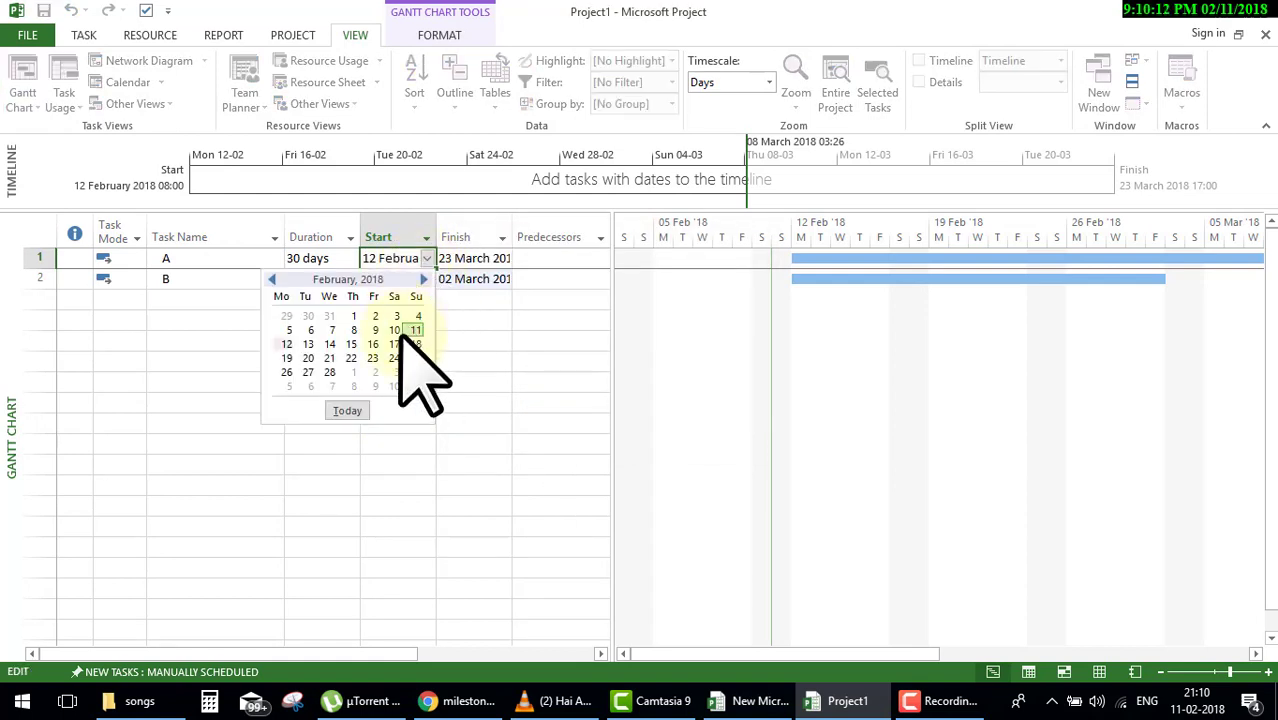
pyautogui.click(416, 331)
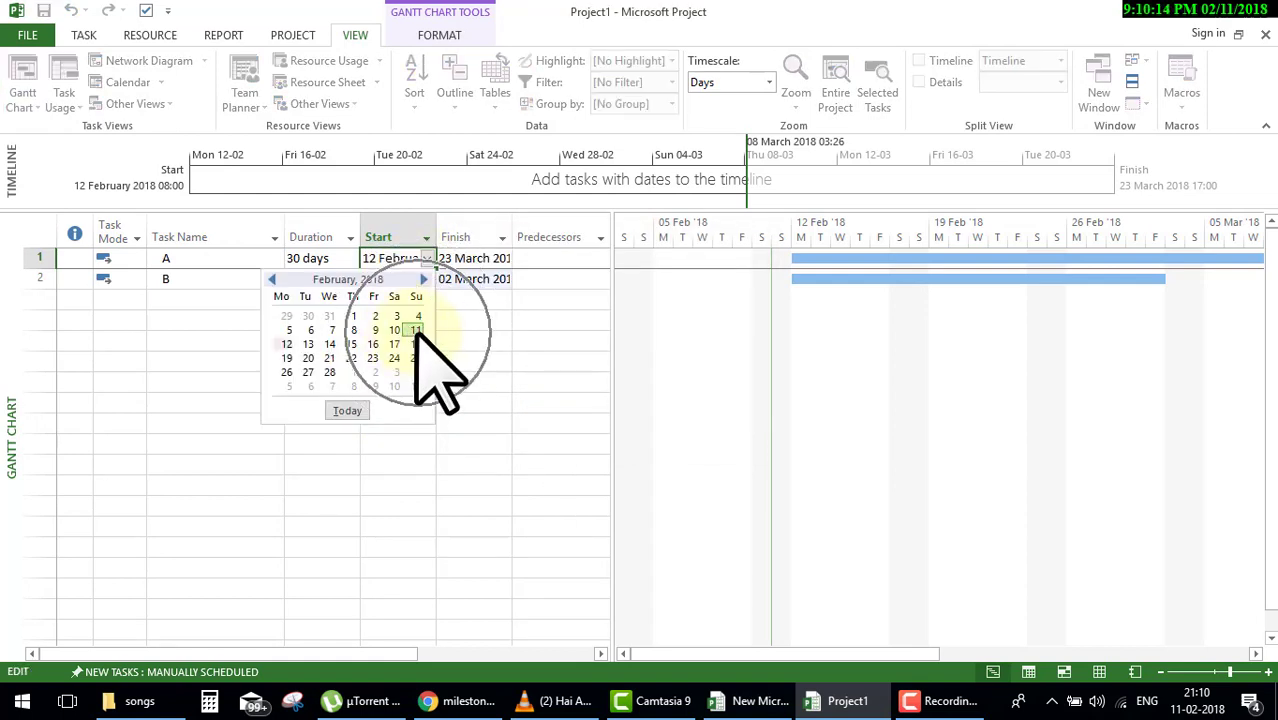
pyautogui.click(416, 331)
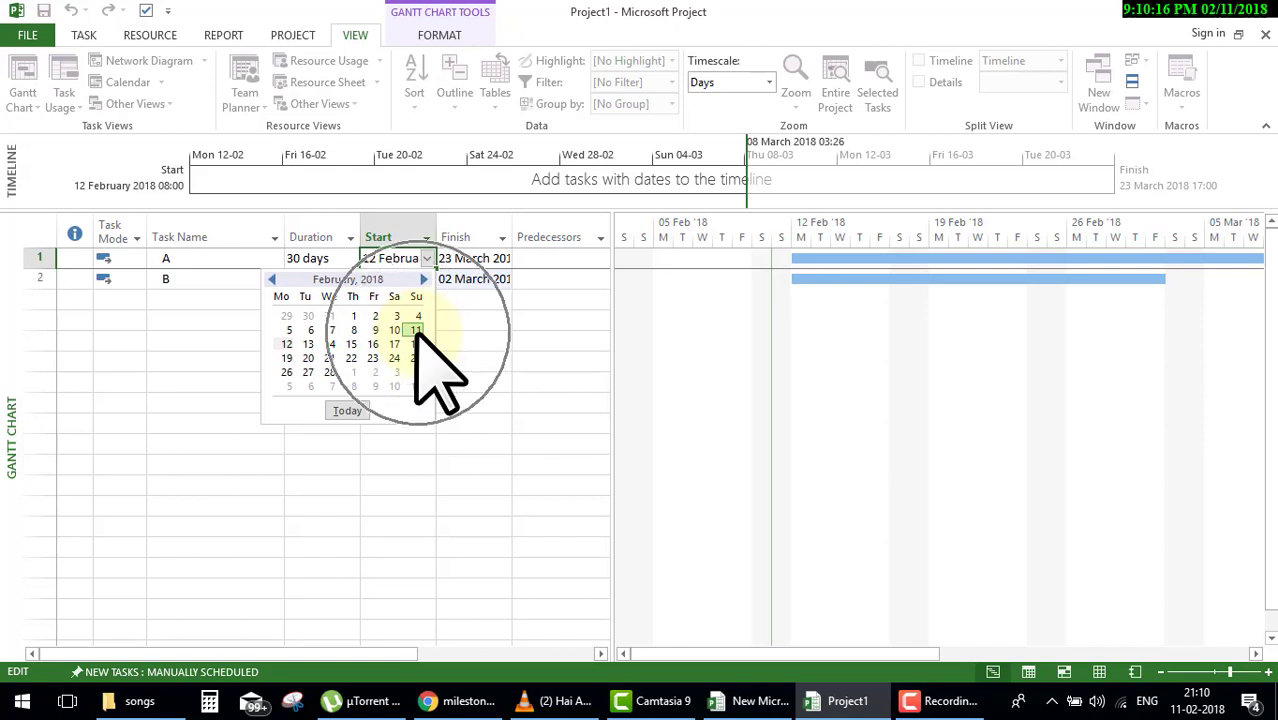
pyautogui.click(347, 410)
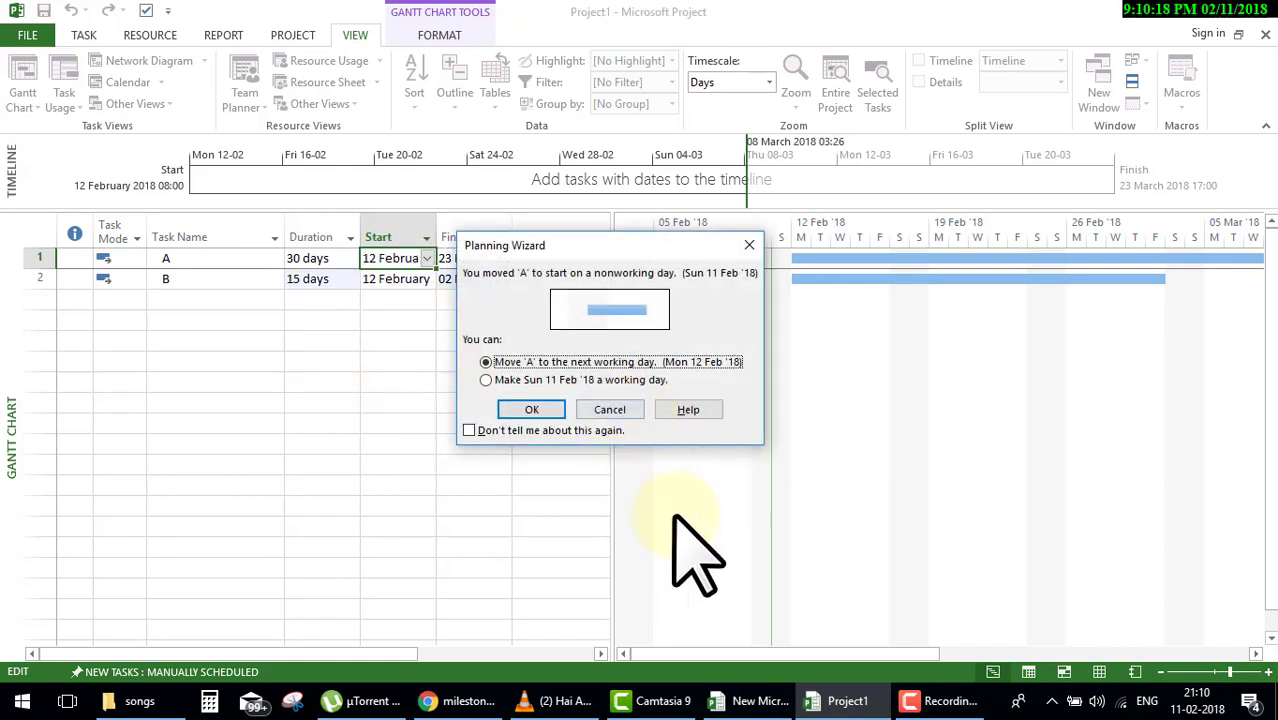
pyautogui.click(1185, 710)
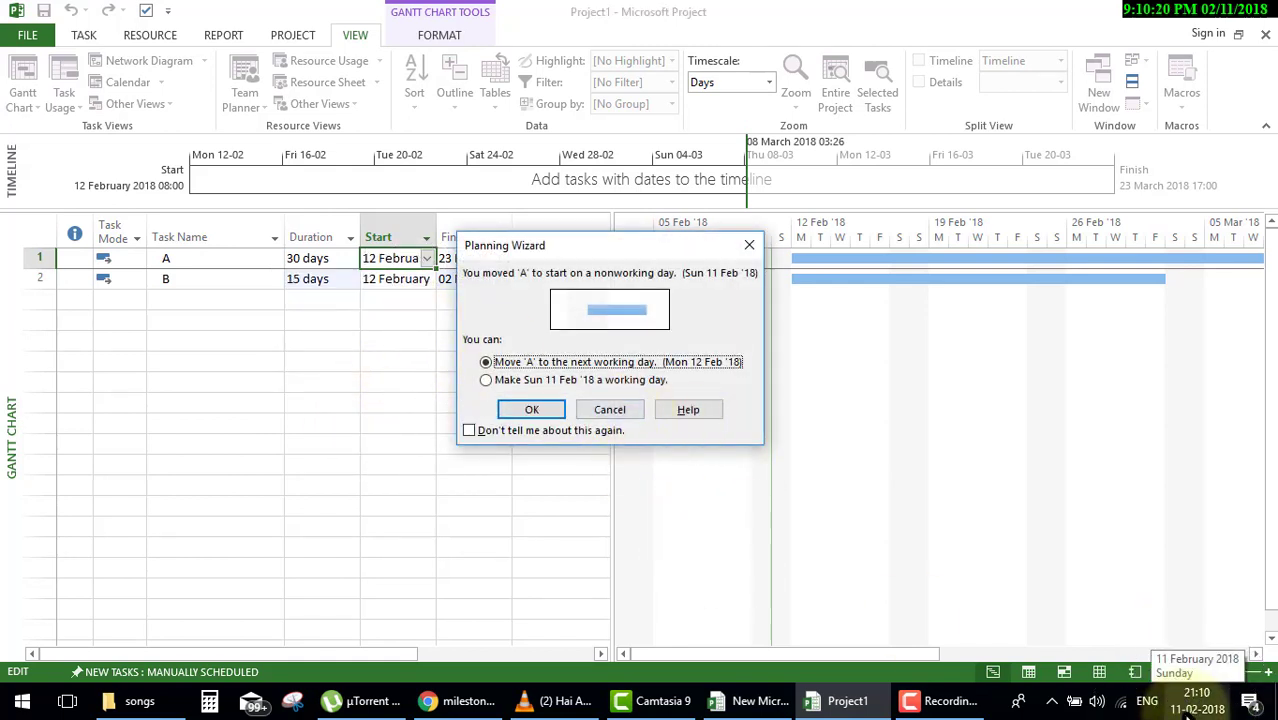
pyautogui.click(609, 412)
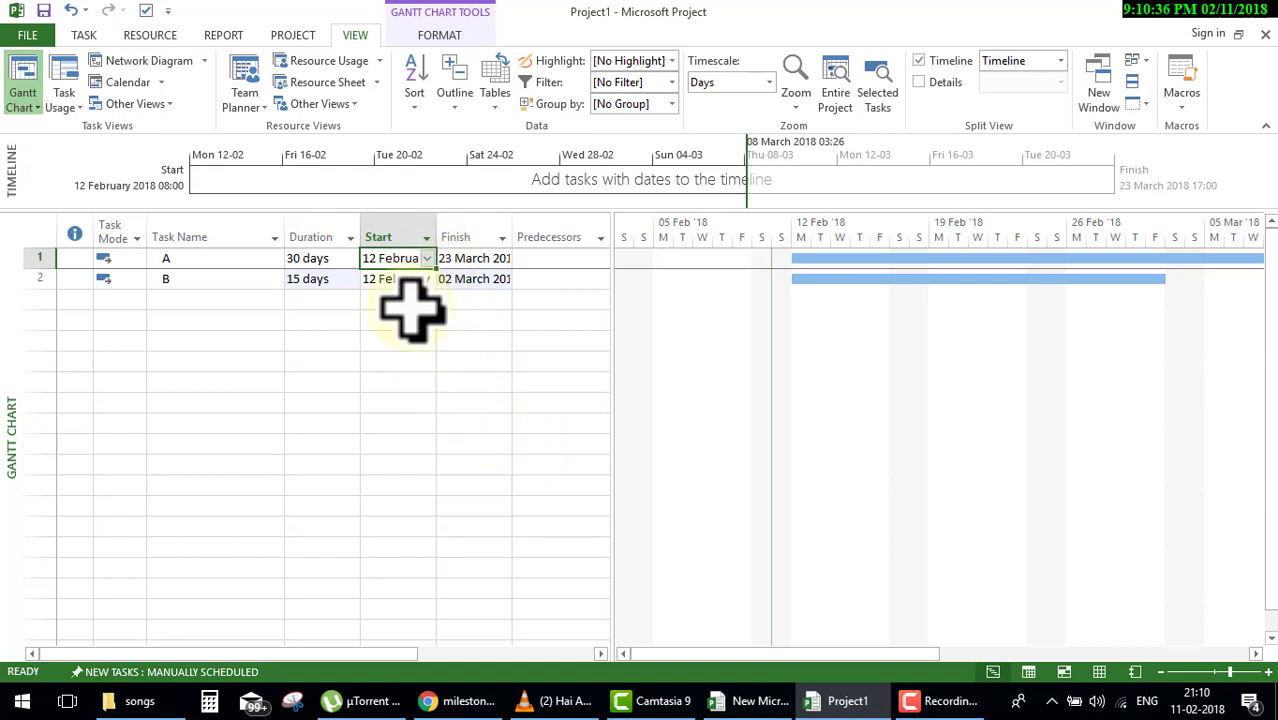
# Step: Add a task named 'milestone' in row 3 with a 0-day duration
pyautogui.click(405, 462)
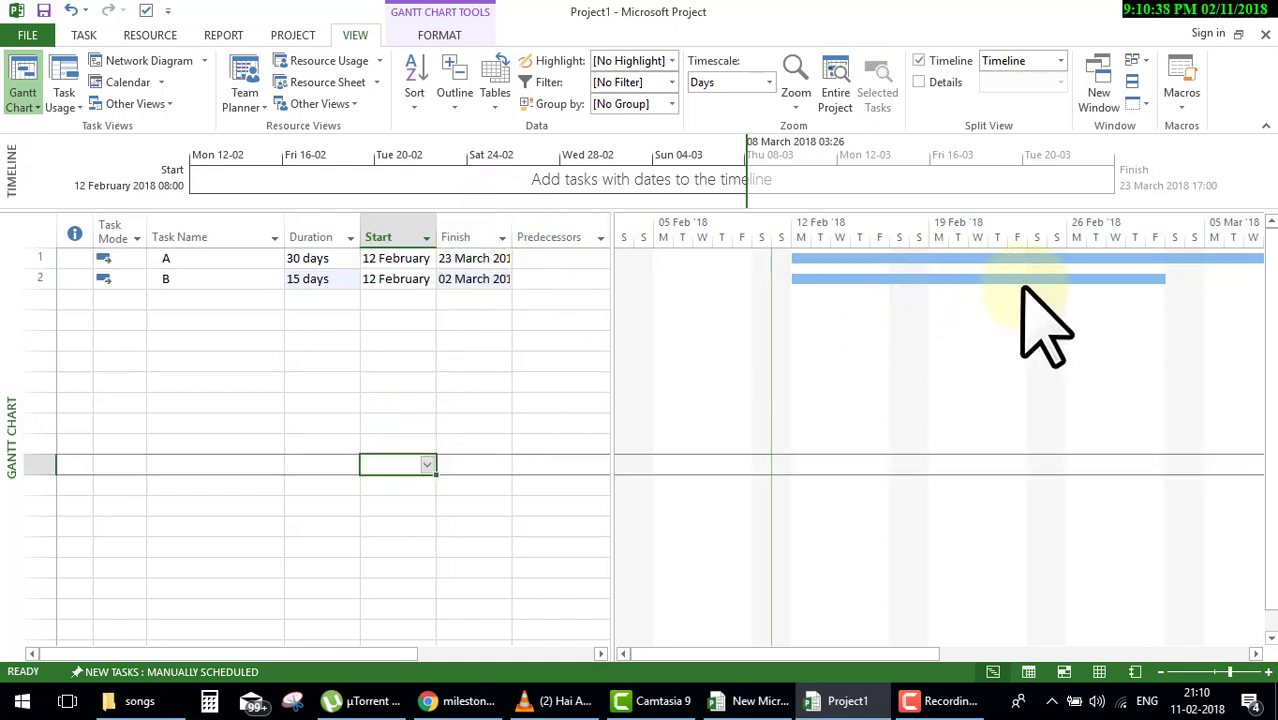
pyautogui.hscroll(-2, 1000, 278)
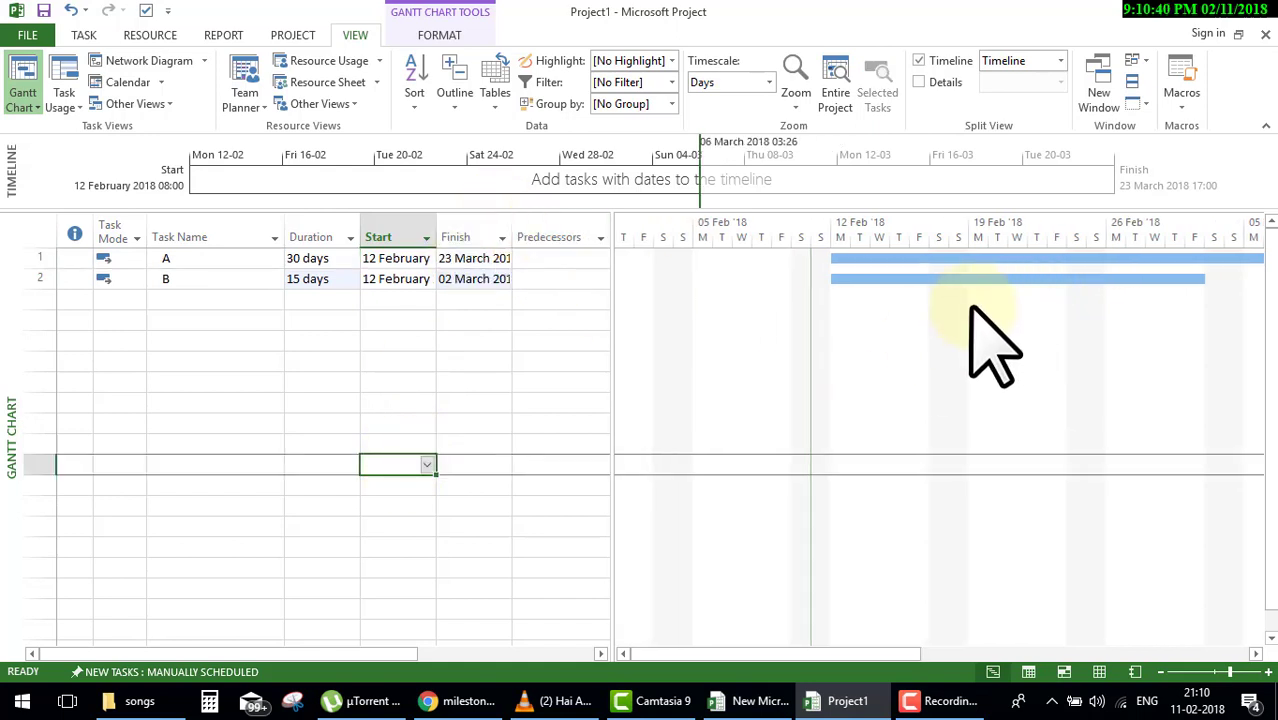
pyautogui.click(218, 299)
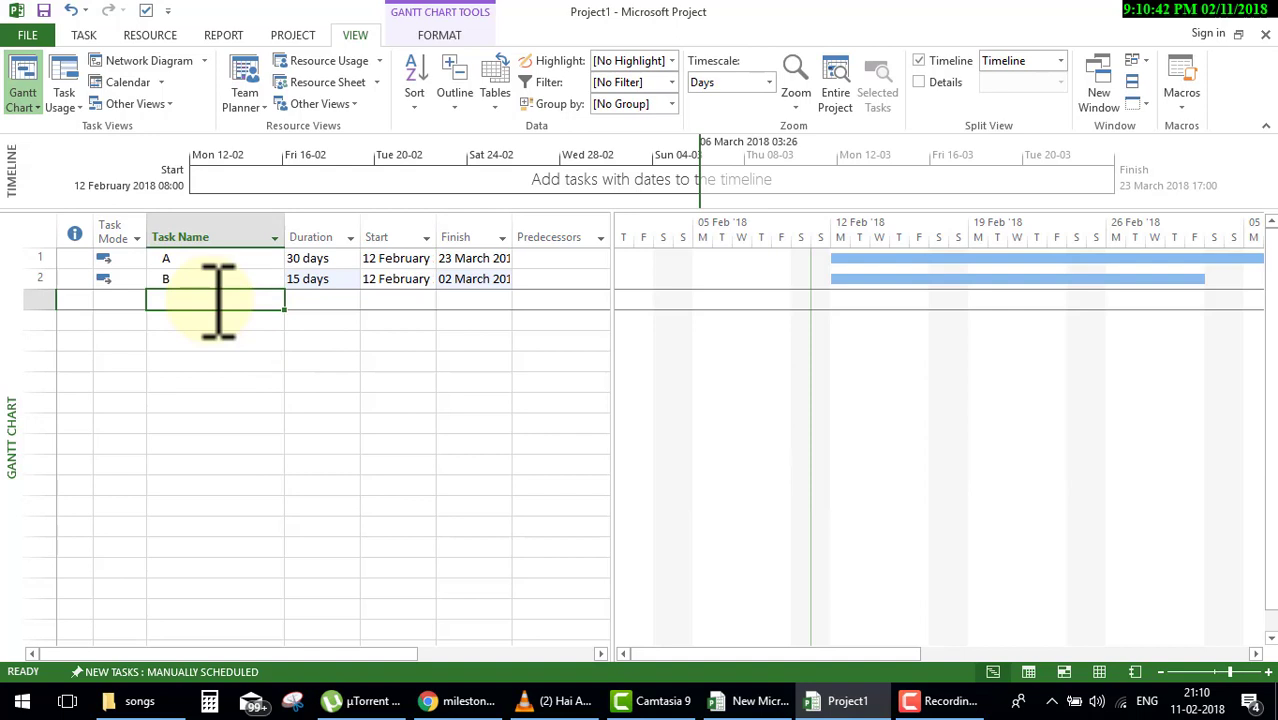
pyautogui.write('milesu')
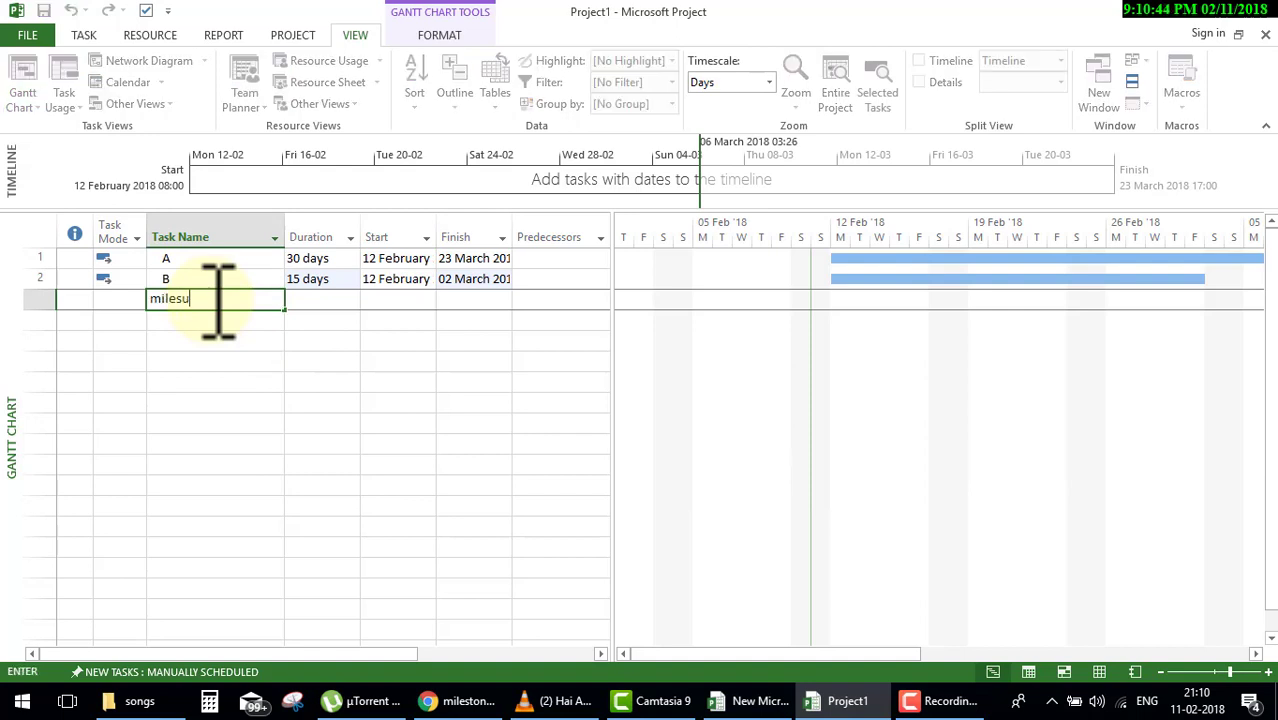
pyautogui.press('BackSpace')
pyautogui.write('tone')
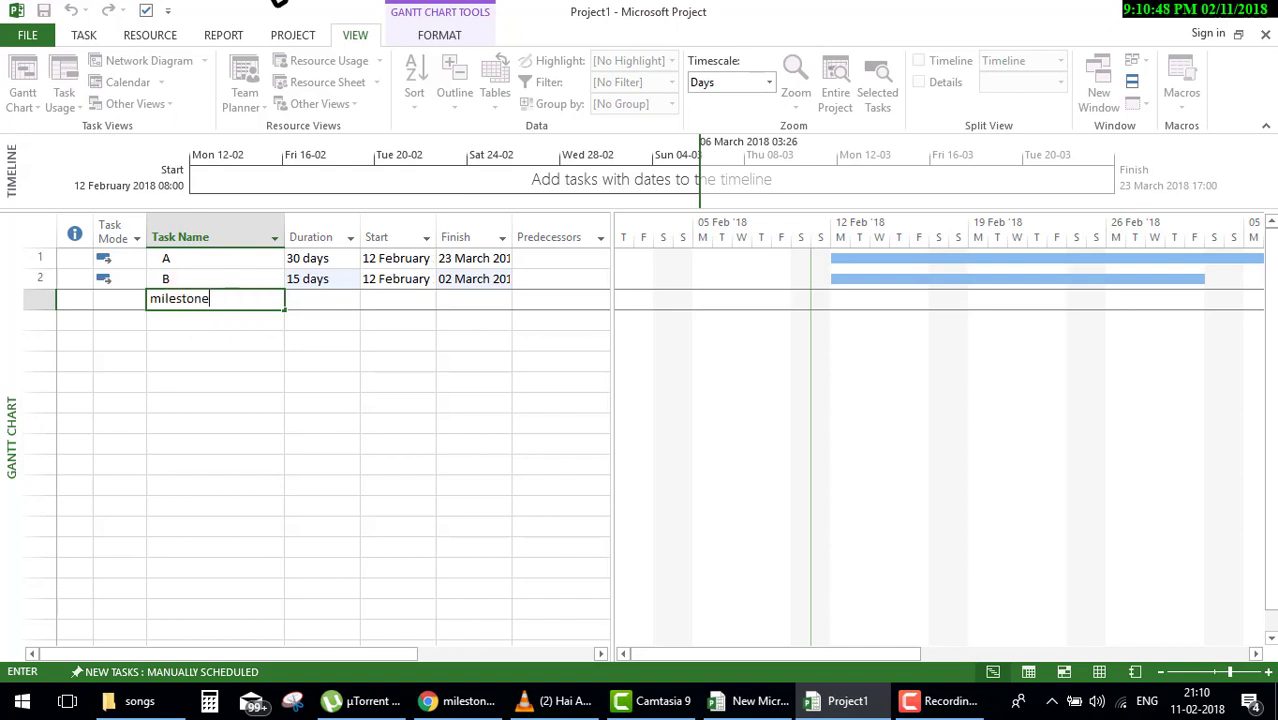
pyautogui.click(322, 400)
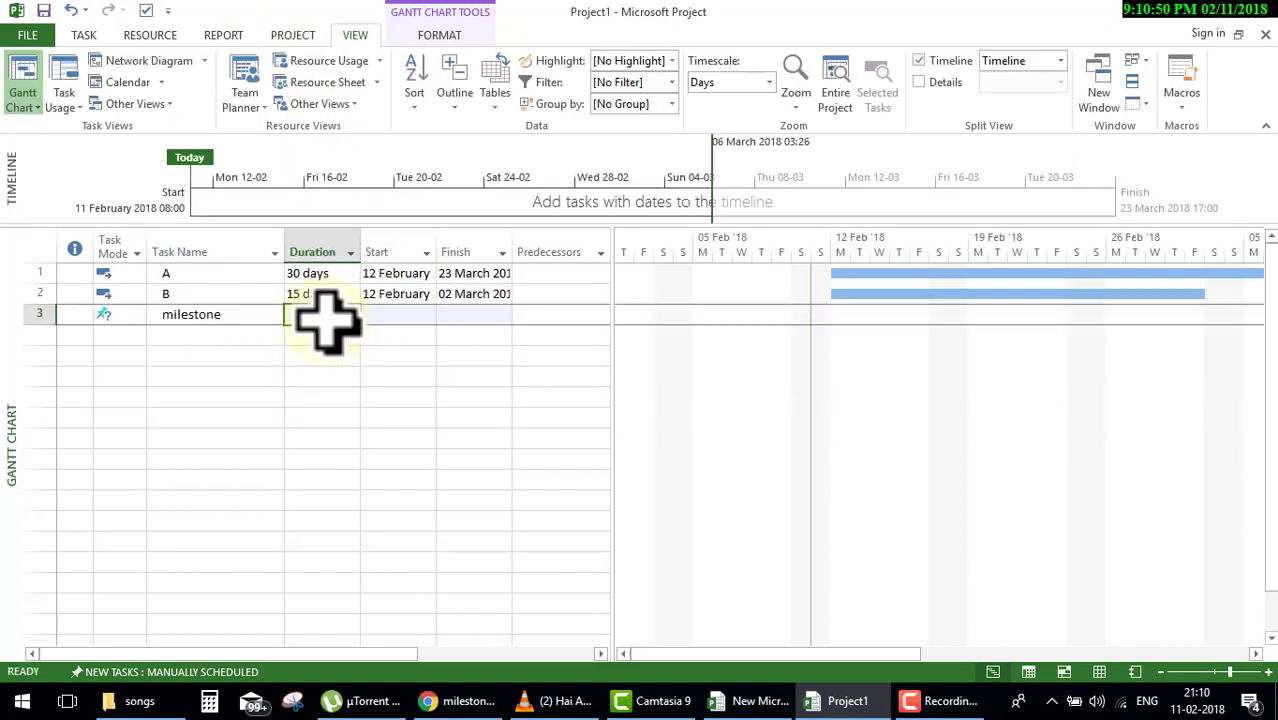
pyautogui.write('0')
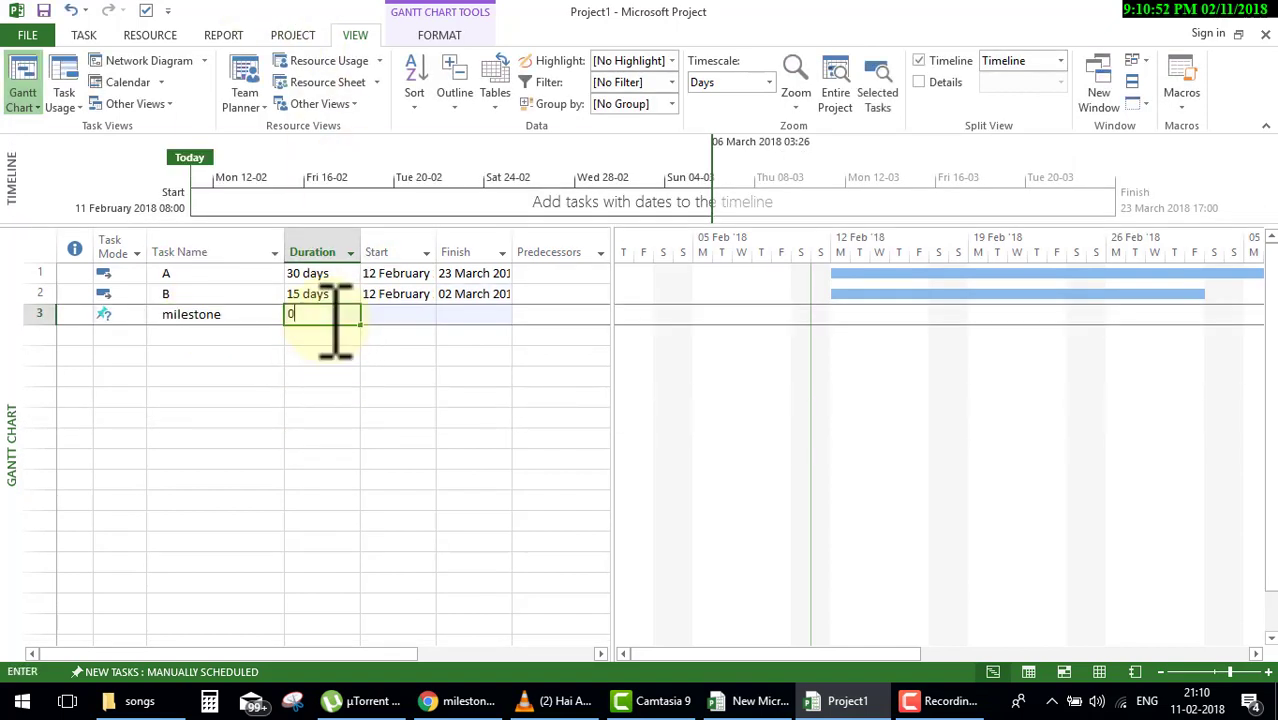
pyautogui.press('Return')
# Step: Set the milestone's start date to 16 February
pyautogui.click(418, 316)
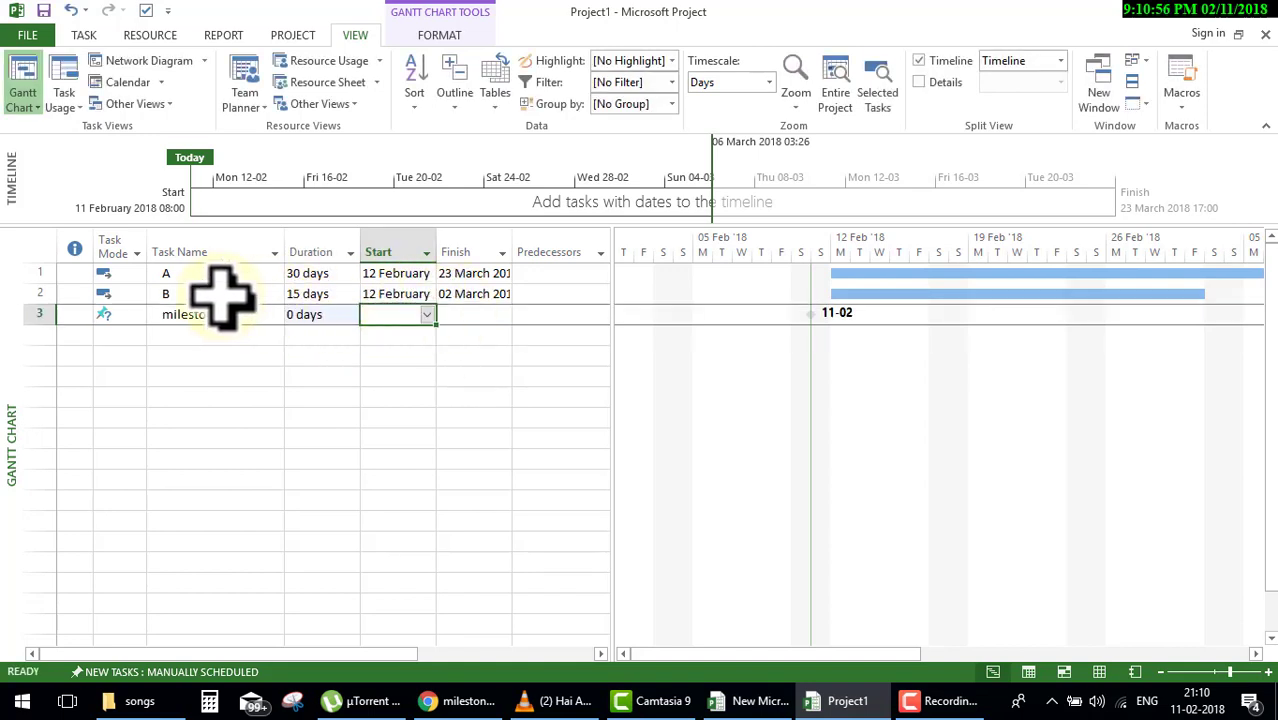
pyautogui.click(426, 316)
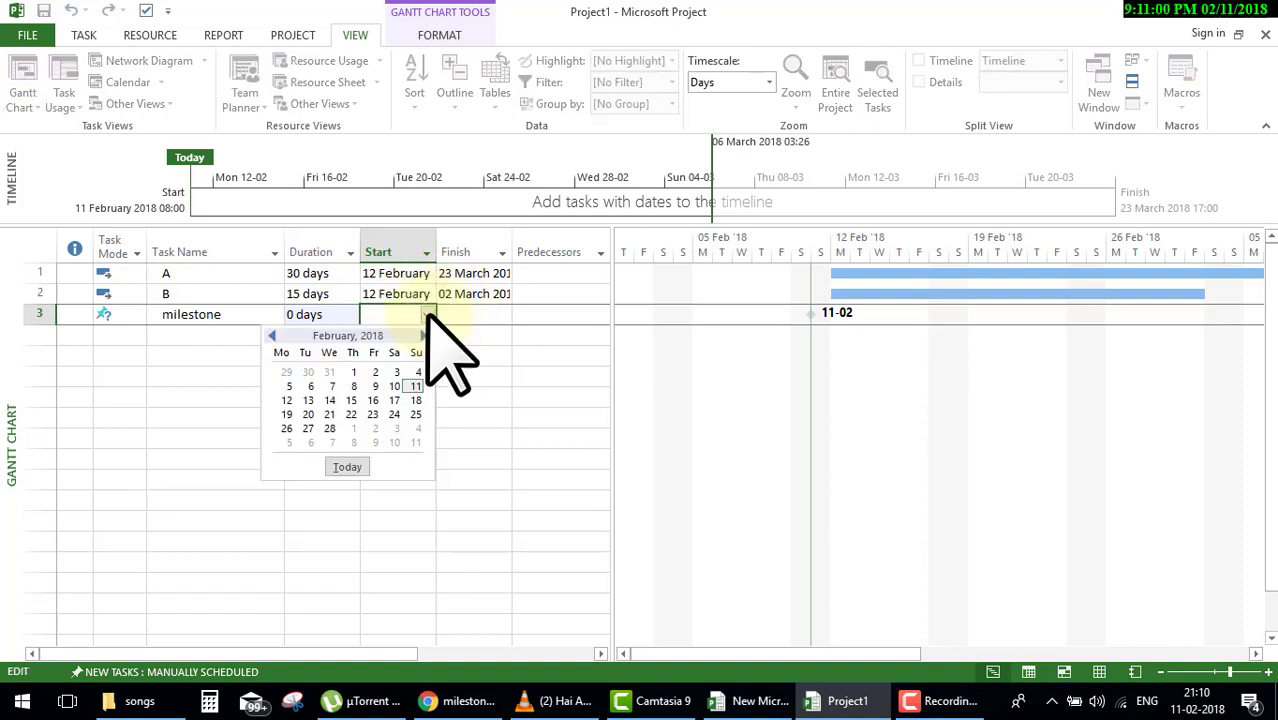
pyautogui.click(373, 400)
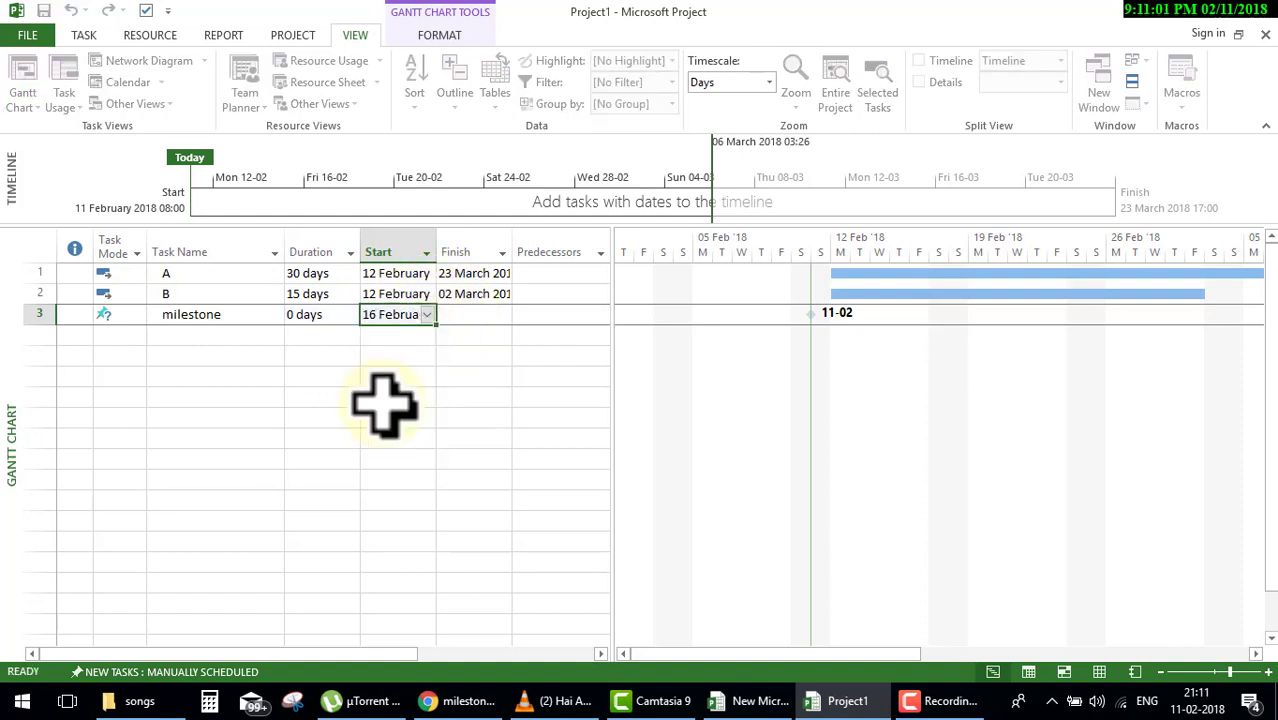
pyautogui.click(477, 398)
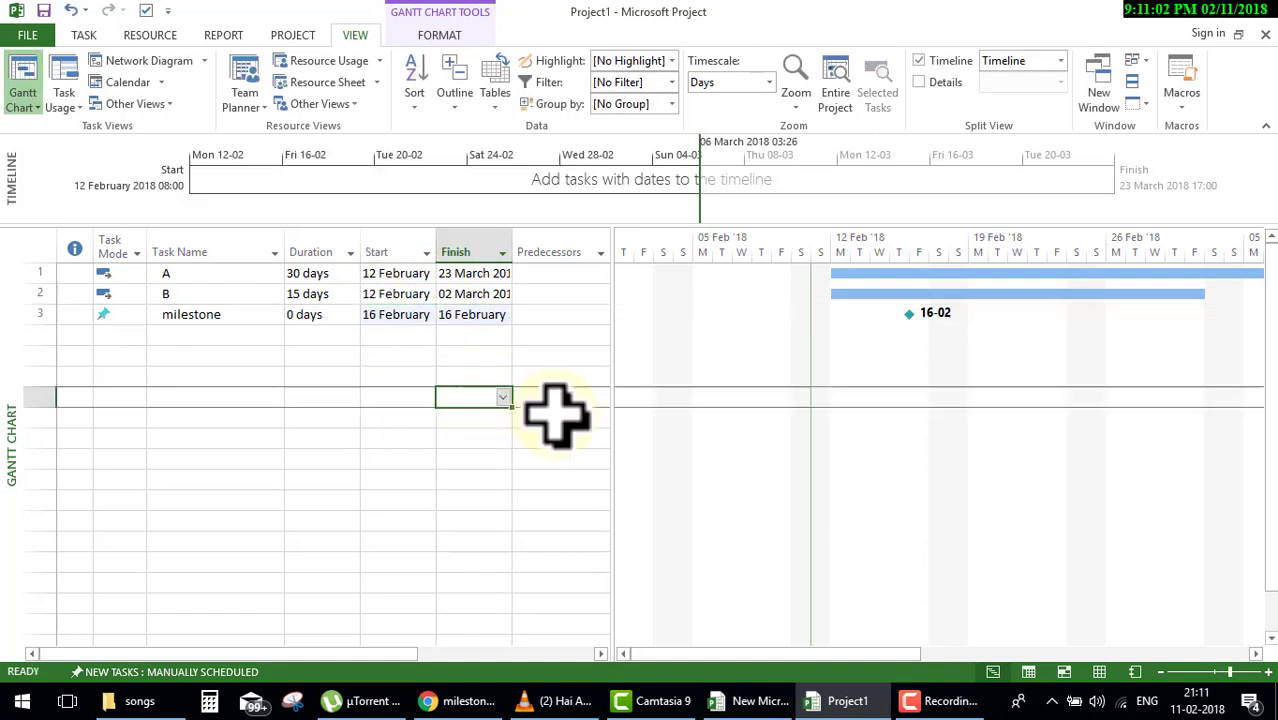
pyautogui.click(917, 317)
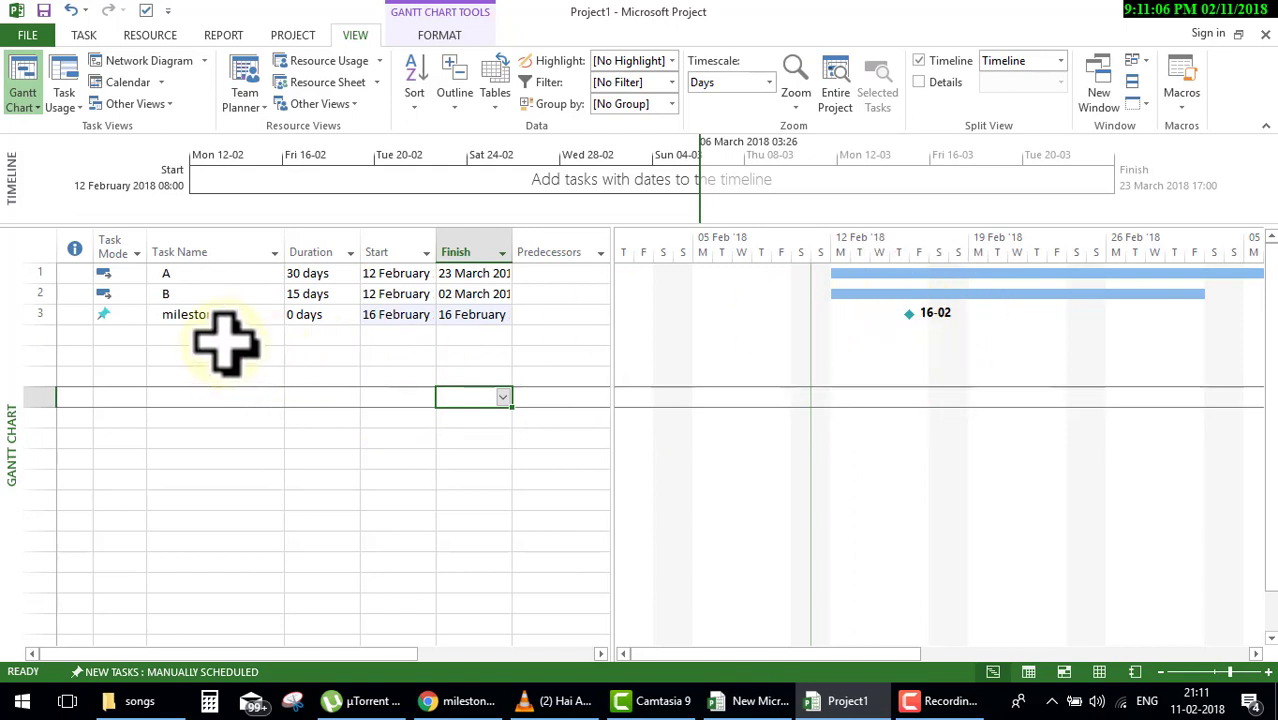
# Step: Add 'mile stone 2' in row 4 with 0 days duration and a 20 February start
pyautogui.click(226, 338)
pyautogui.write('m')
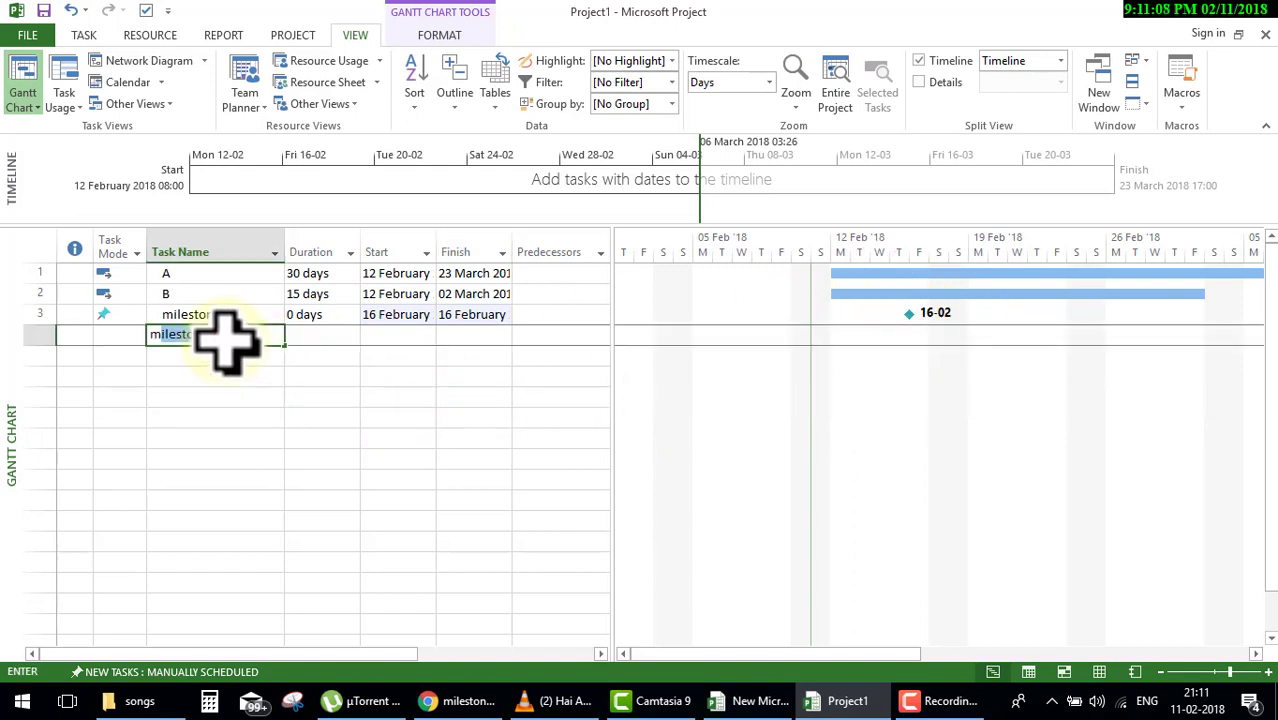
pyautogui.write('ile st')
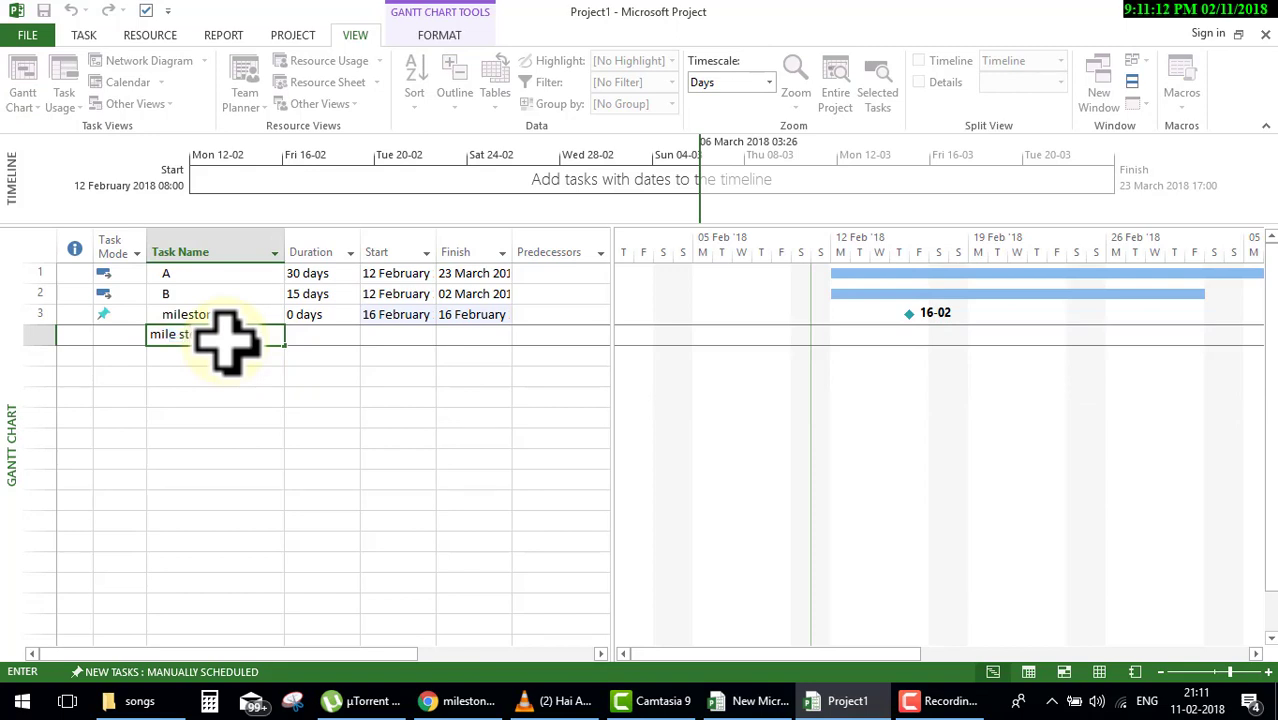
pyautogui.write('one 2')
pyautogui.press('Return')
pyautogui.click(313, 336)
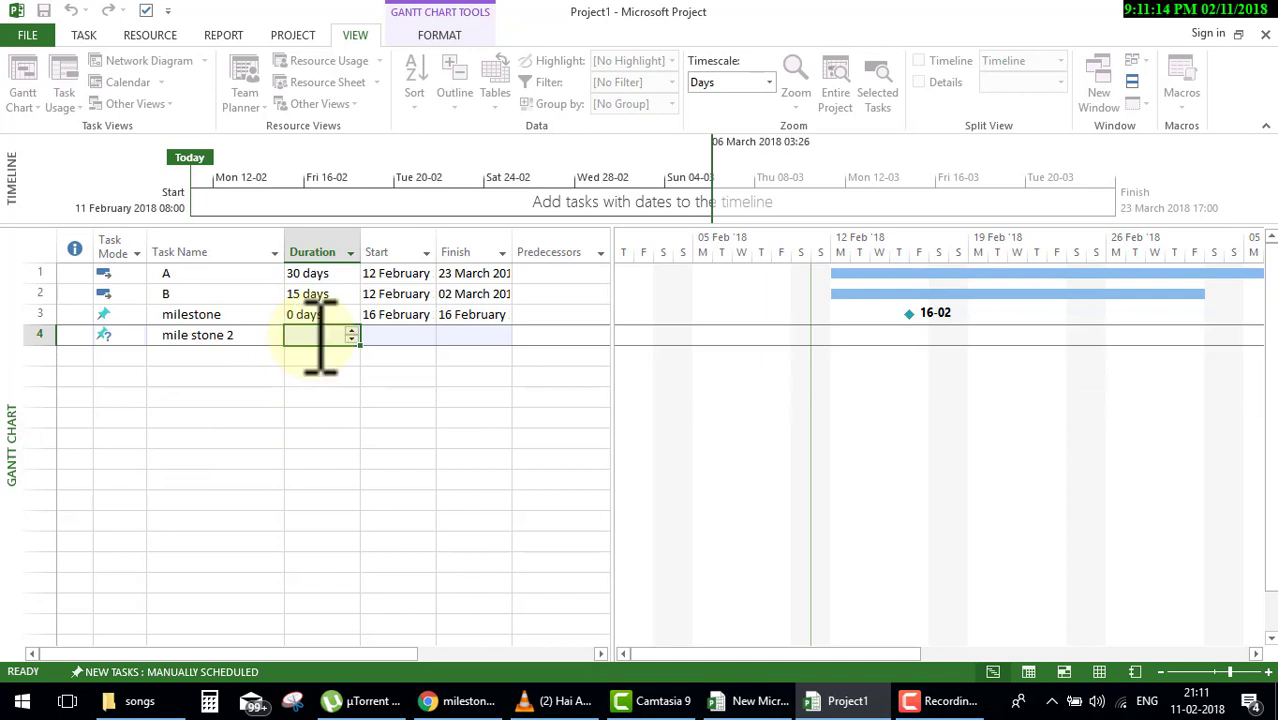
pyautogui.write('0')
pyautogui.click(385, 337)
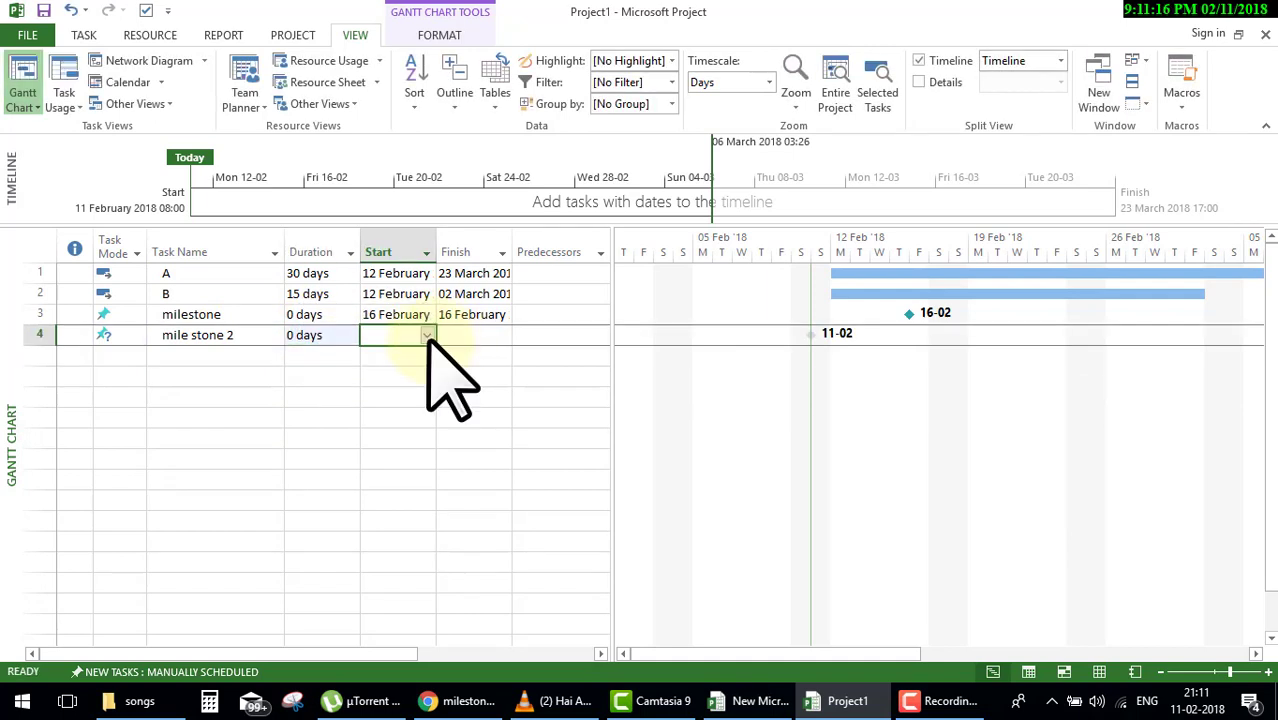
pyautogui.click(427, 336)
pyautogui.click(317, 432)
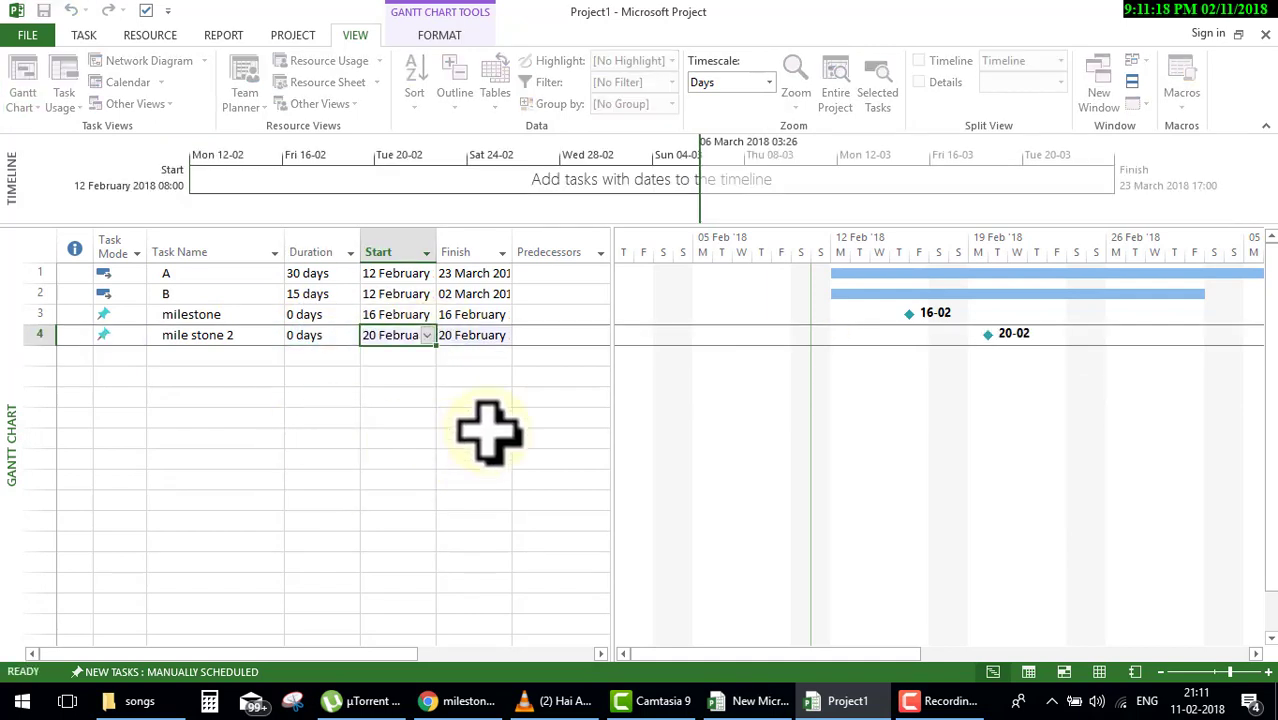